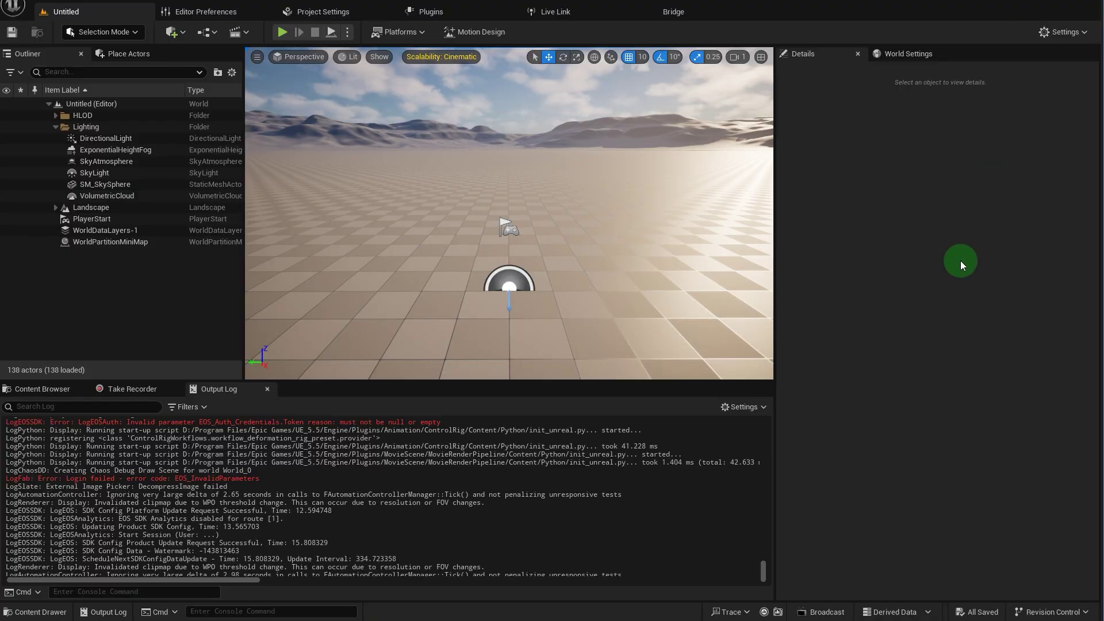
- Show the Content Browser at the Content folder with the Dollars and Dollars_UE4Mannequin folders
click(27, 391)
- Open Dollars_UE4Mannequin, then search Plugins for Motion Design to confirm it is enabled
click(119, 477)
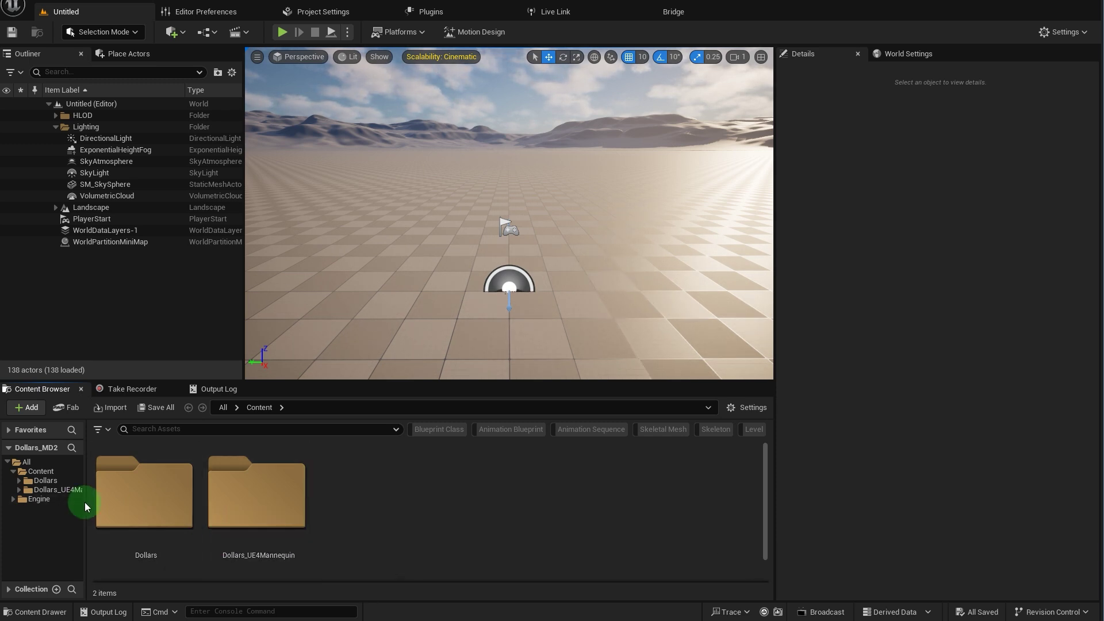
double_click(274, 515)
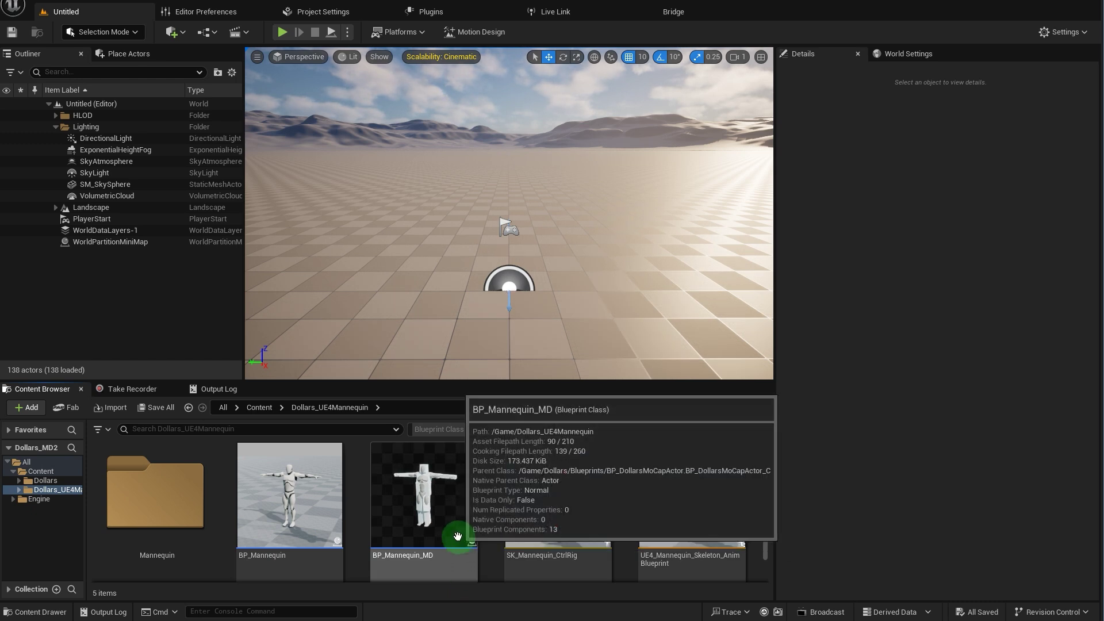
click(455, 13)
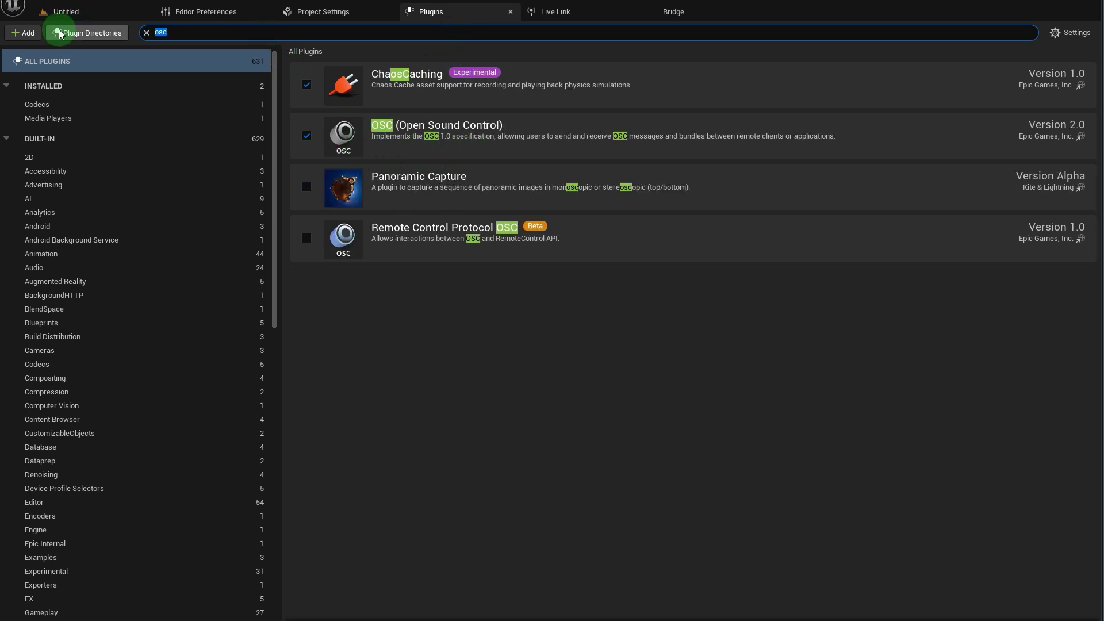
key(BackSpace)
key(BackSpace)
key(BackSpace)
text(motion de)
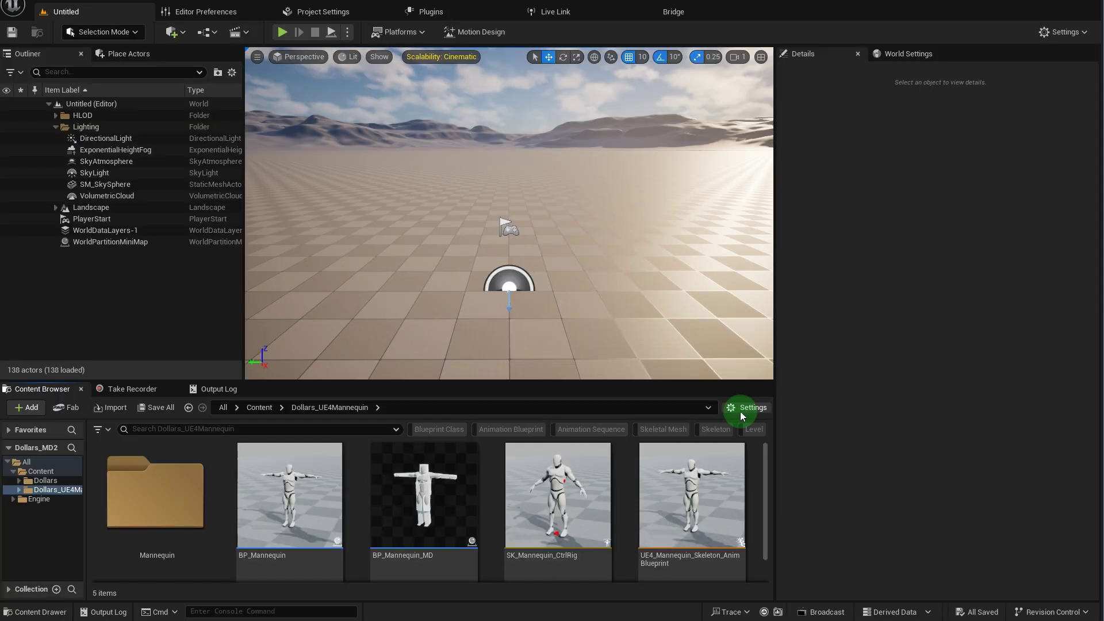
- Show plugin content under All, search '3d', and open the 3DMotionGraphics level template
click(741, 408)
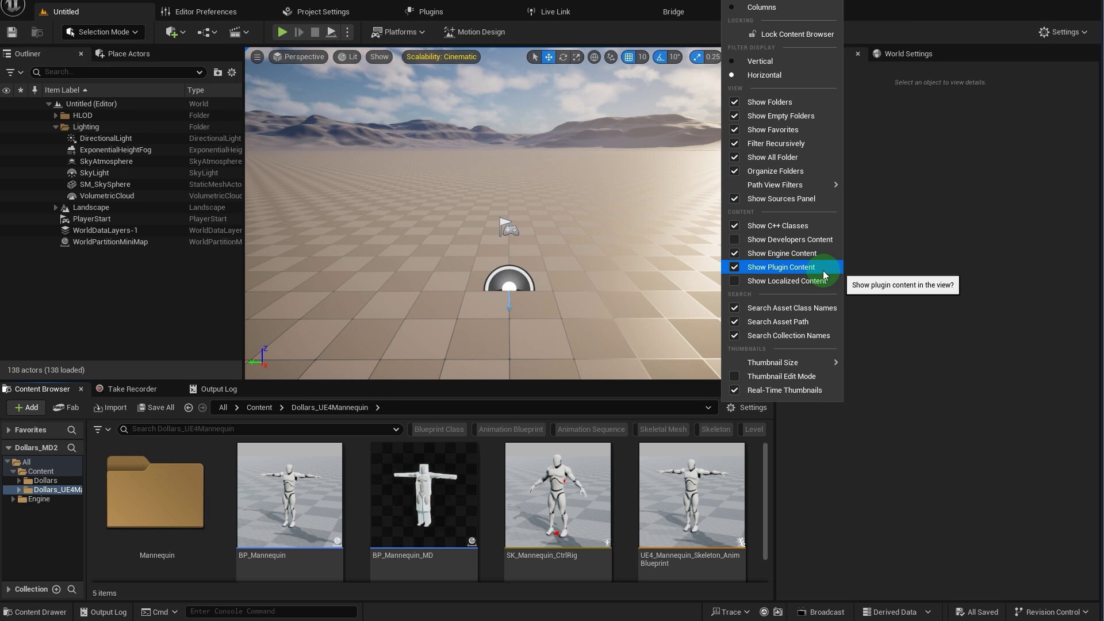
click(26, 461)
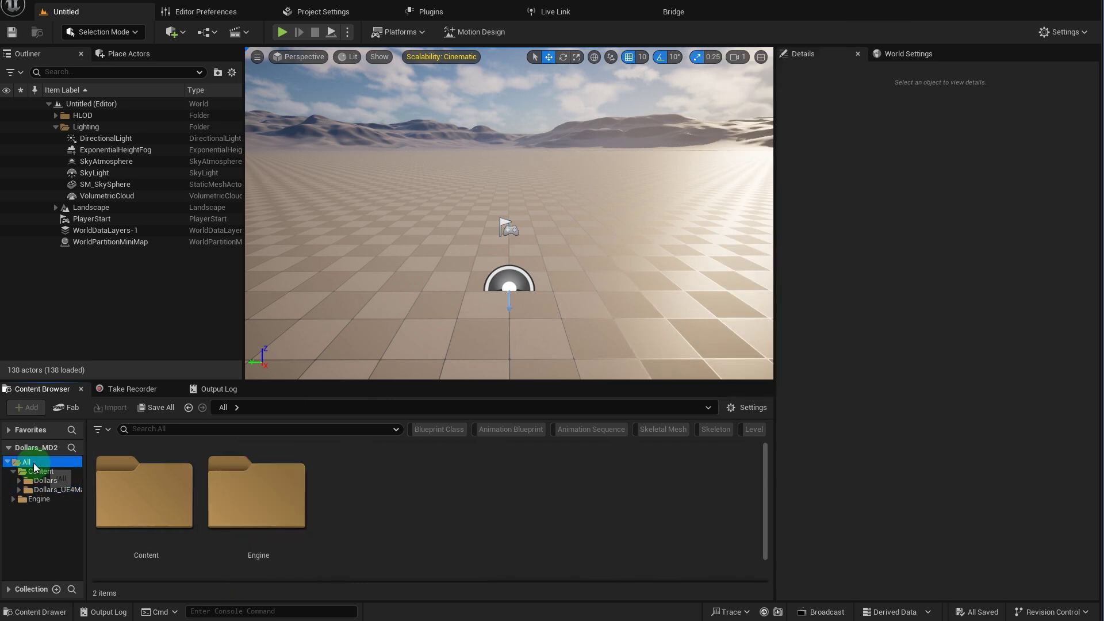
text(3d)
click(434, 547)
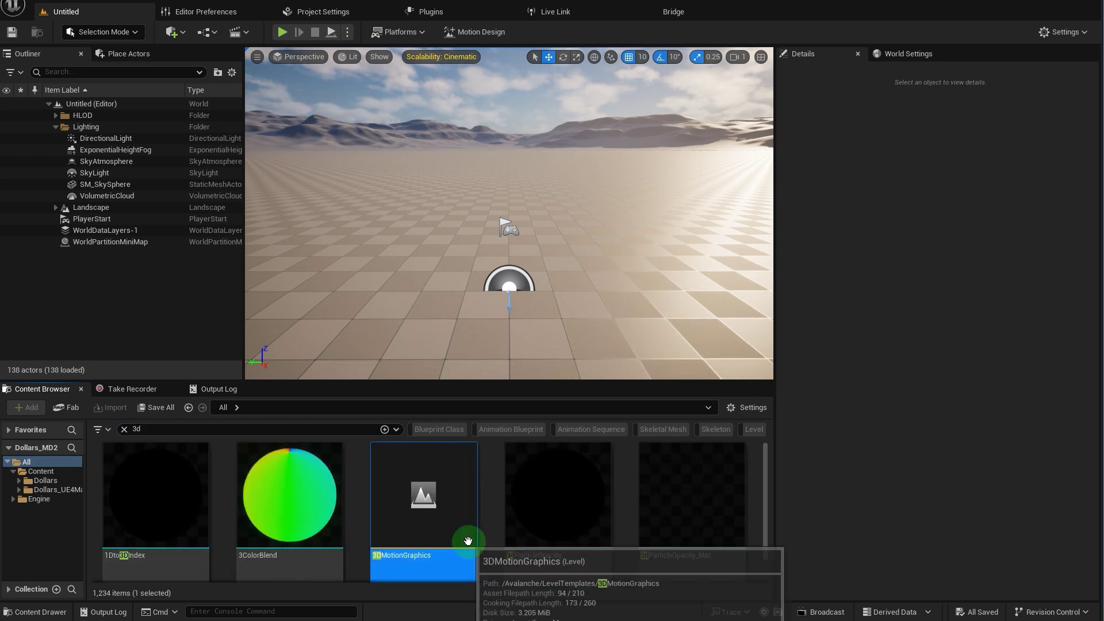
double_click(434, 547)
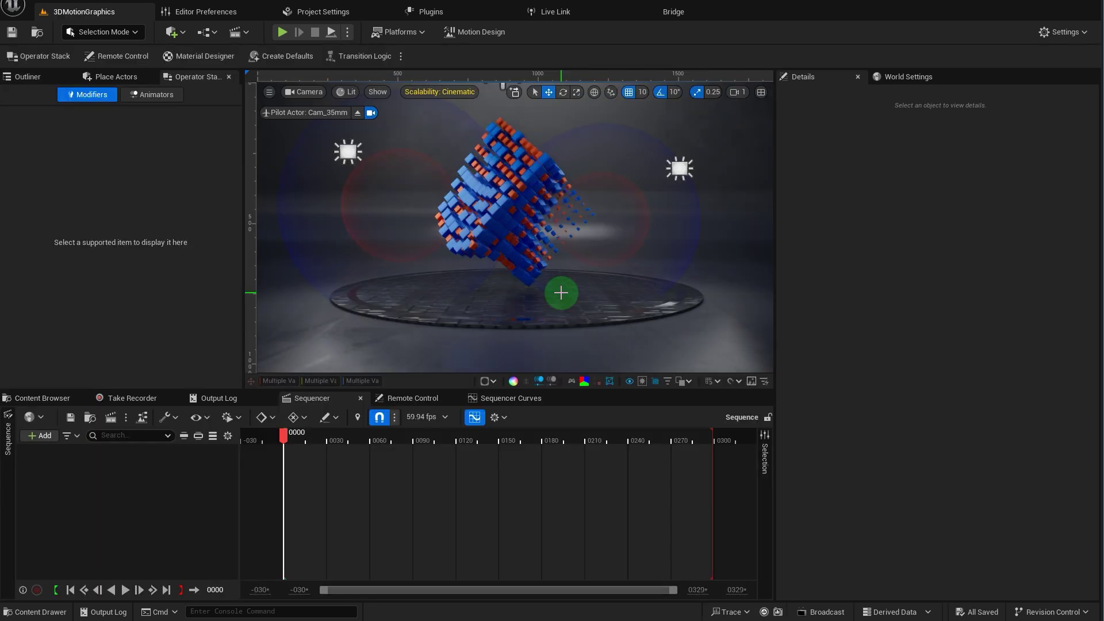
- Copy the level into Content and rename the copy 3DMotionGraphics_Dollars
click(35, 398)
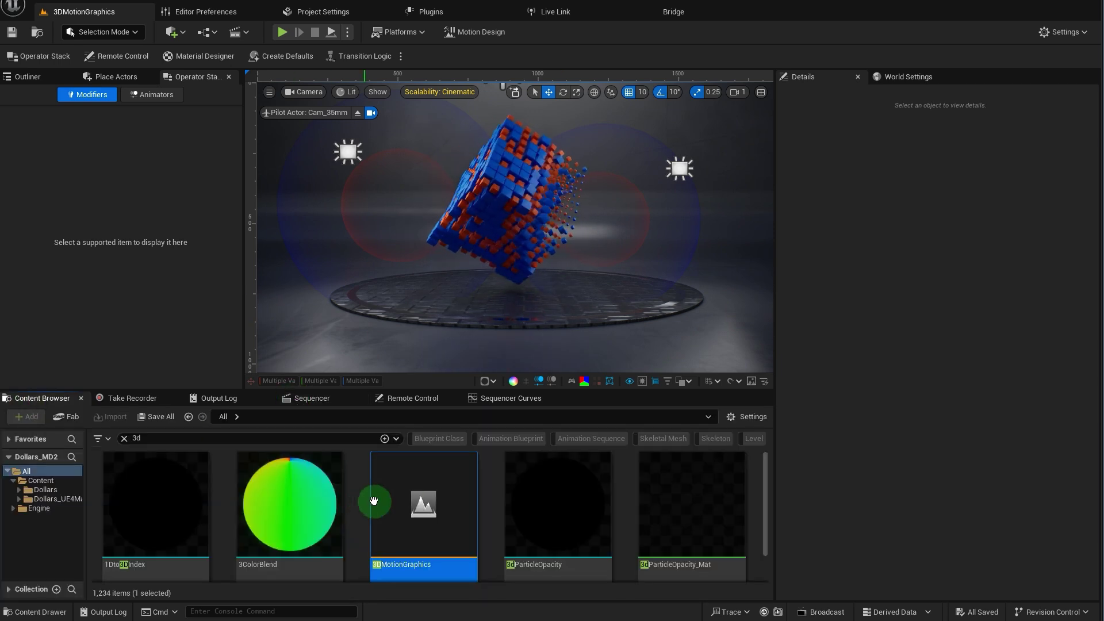
drag(421, 505, 77, 484)
click(96, 524)
click(626, 594)
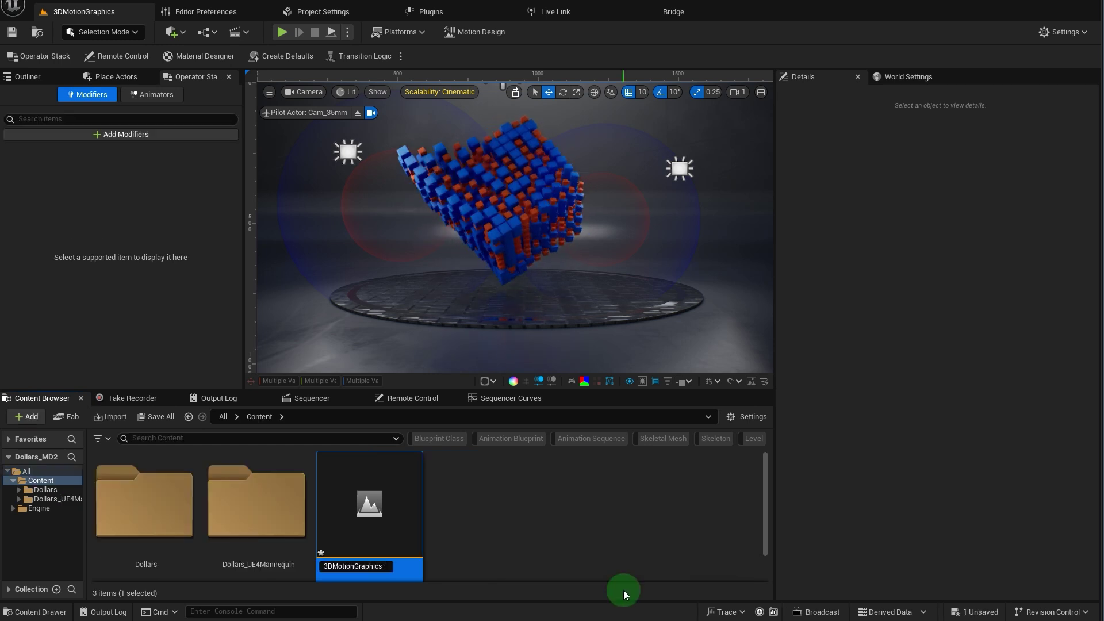
text(_Dollars)
key(Return)
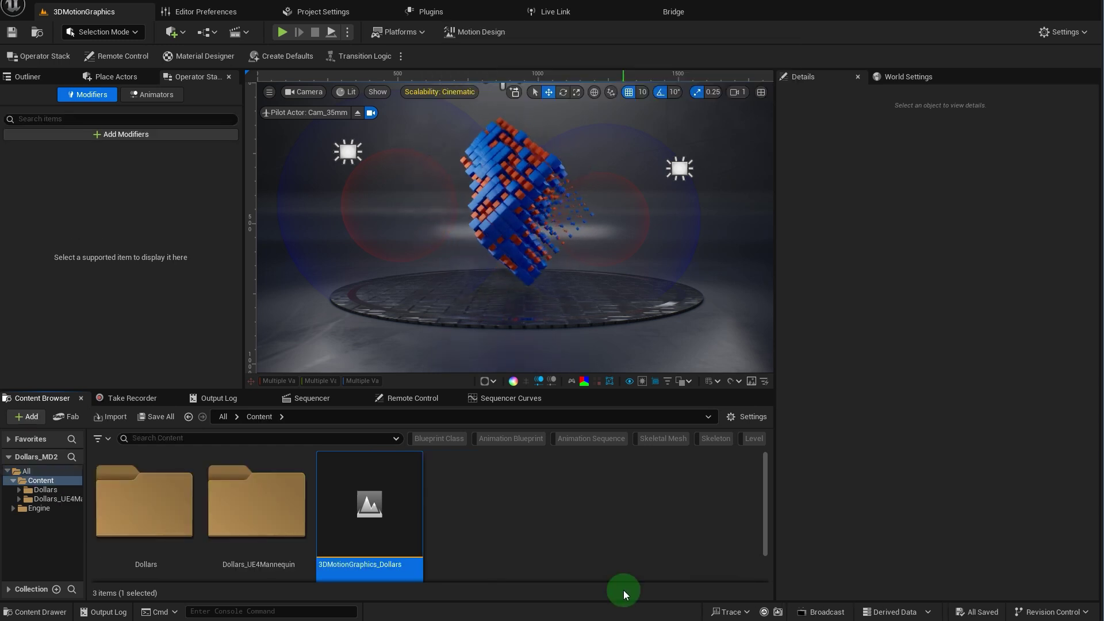
- Open 3DMotionGraphics_Dollars and switch the camera to the Default perspective viewport
double_click(385, 517)
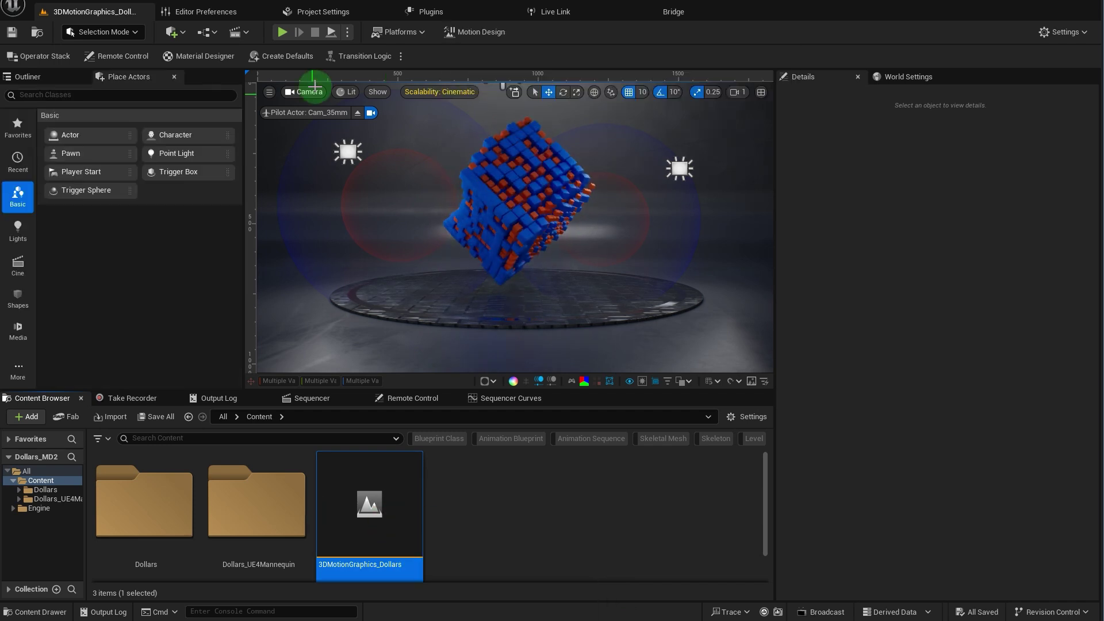
click(317, 93)
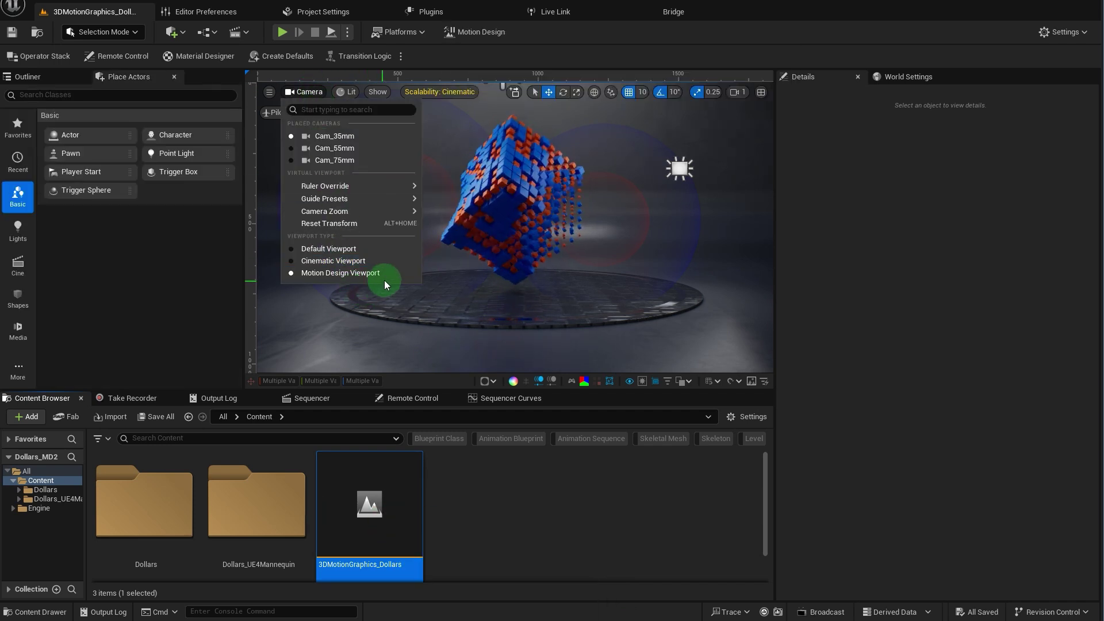
click(366, 249)
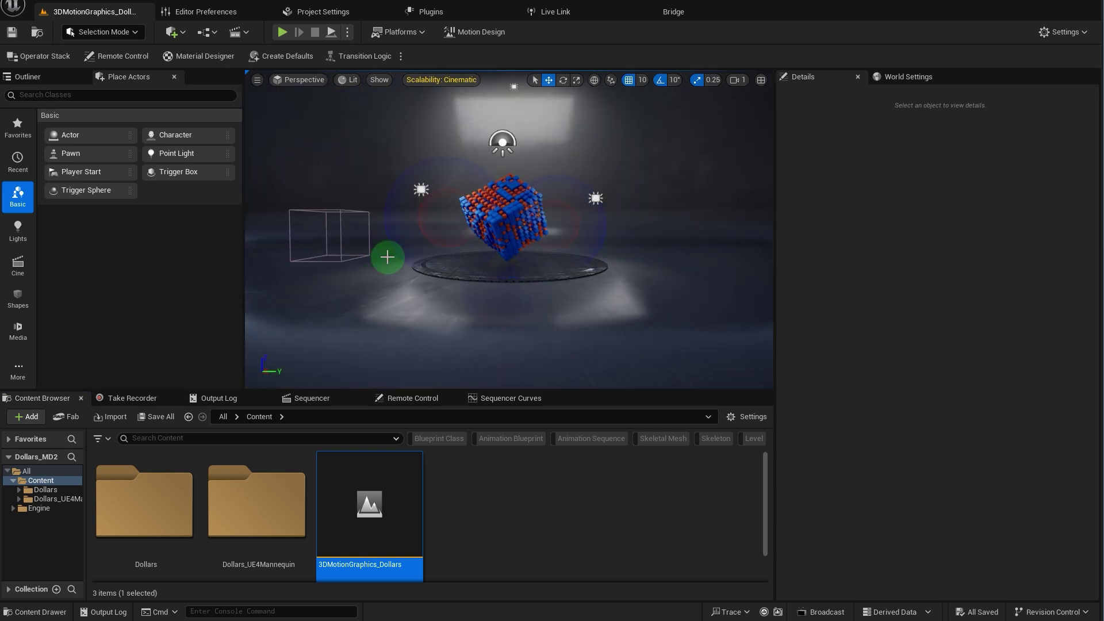
- Delete both Noise_Effector actors from the Outliner
click(31, 77)
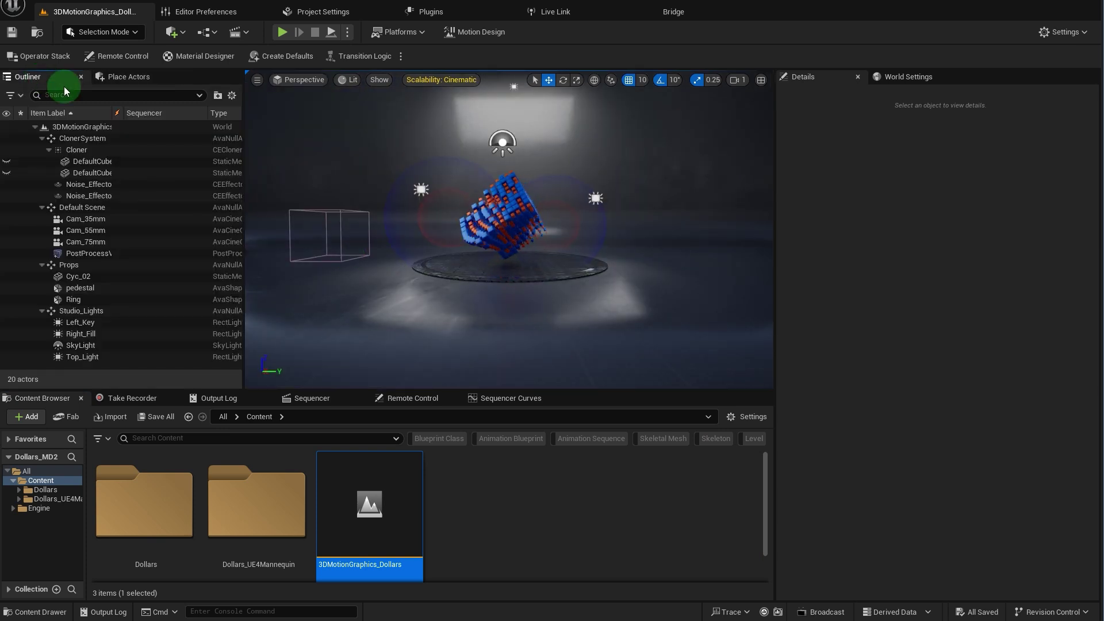
click(113, 185)
shift+click(106, 196)
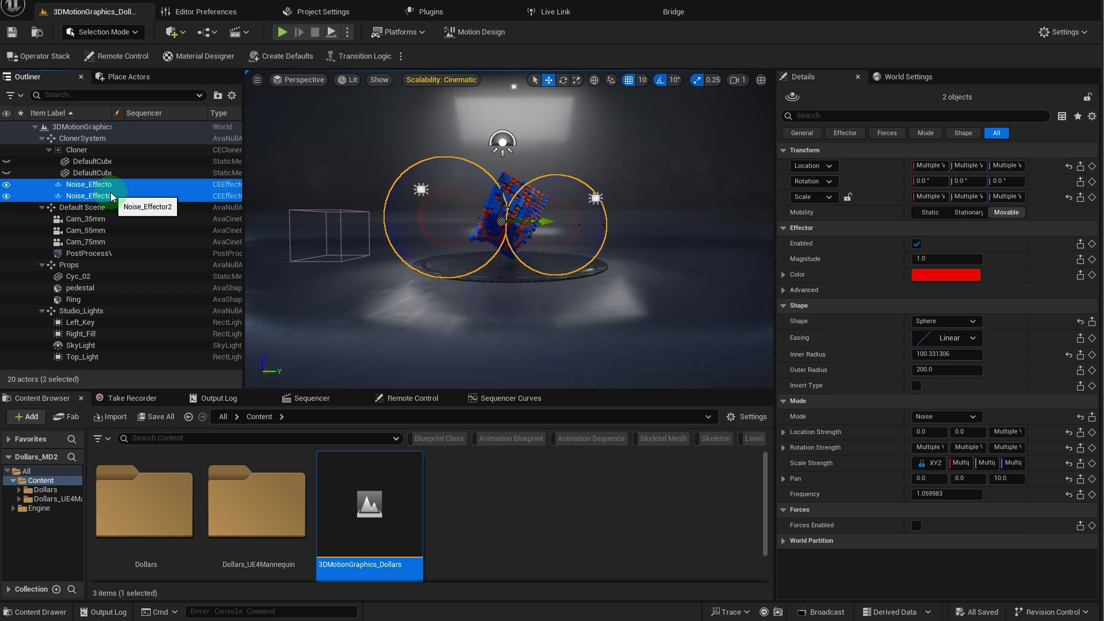
key(Delete)
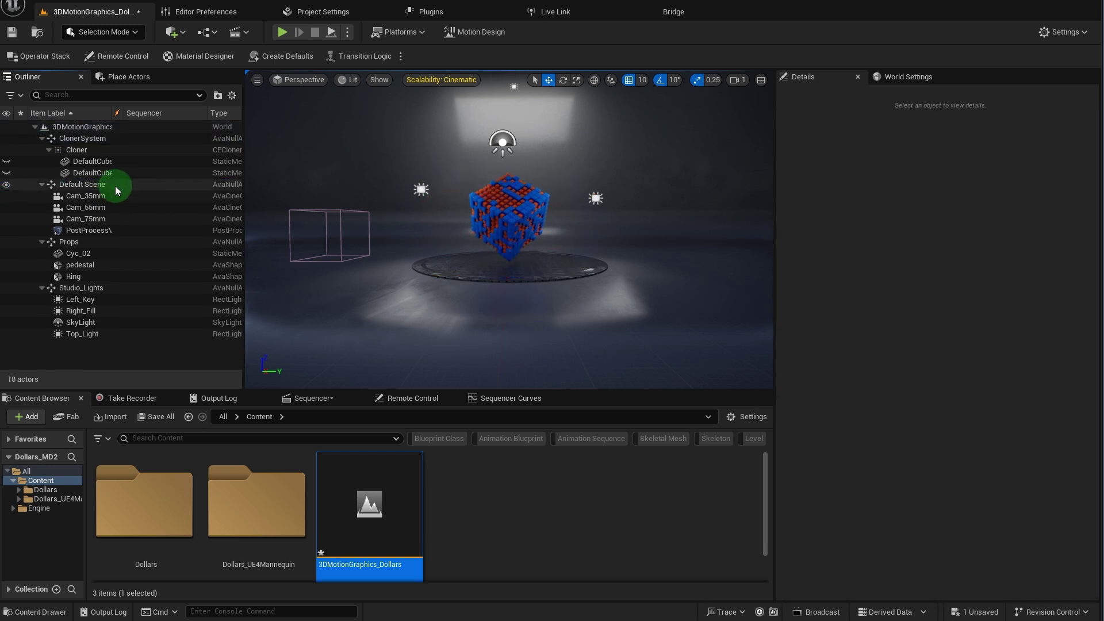
- Select the orange DefaultCube2 mesh and enter a Scale of 0.045
click(101, 163)
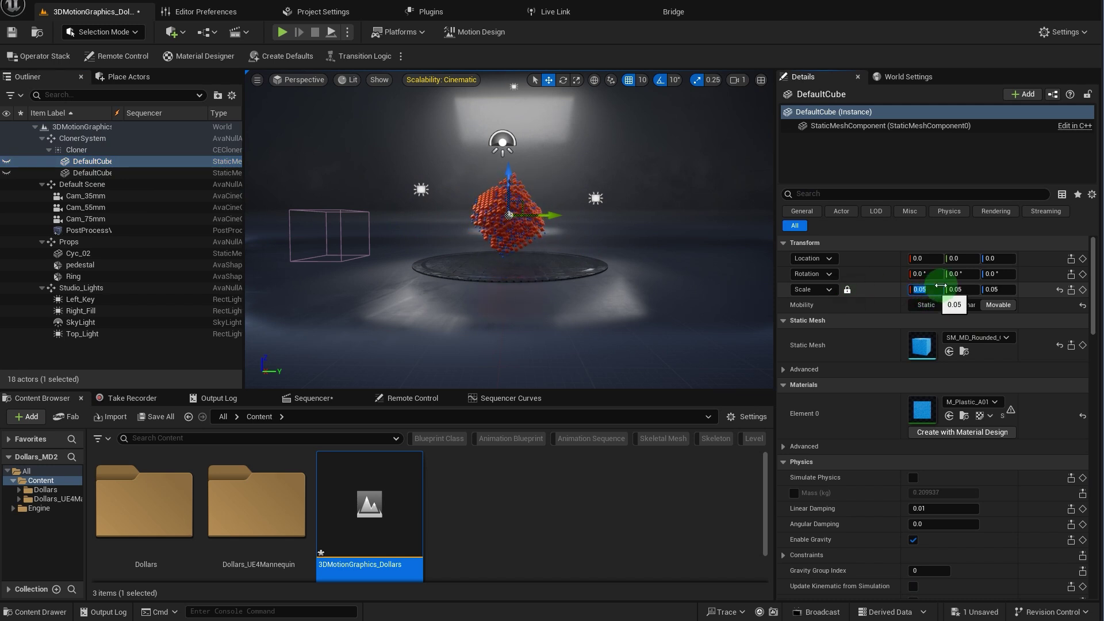
click(92, 172)
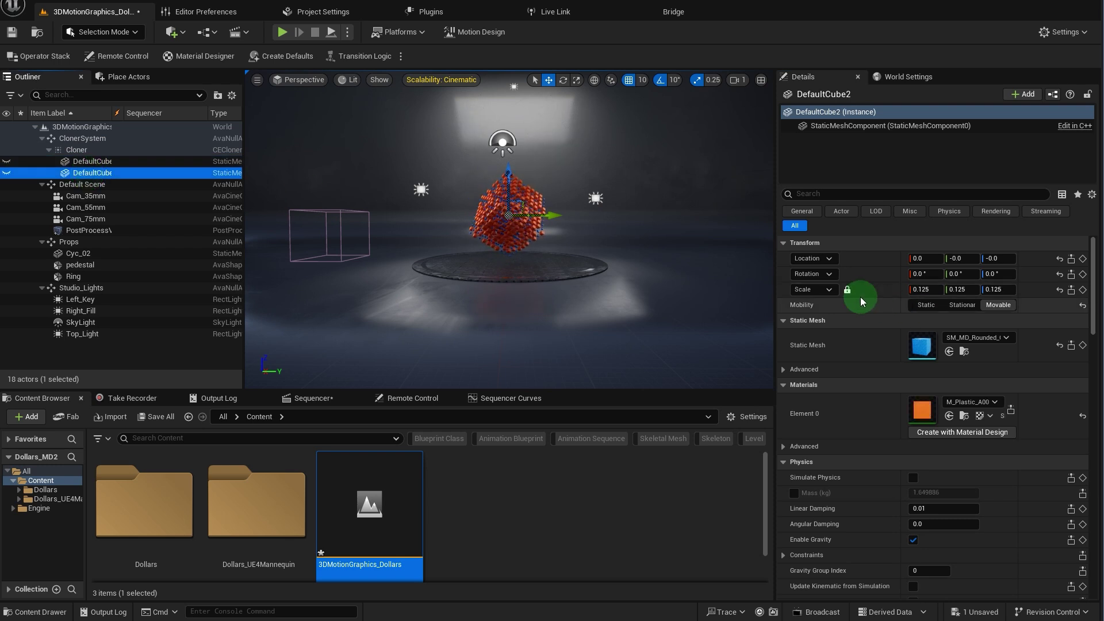
click(922, 289)
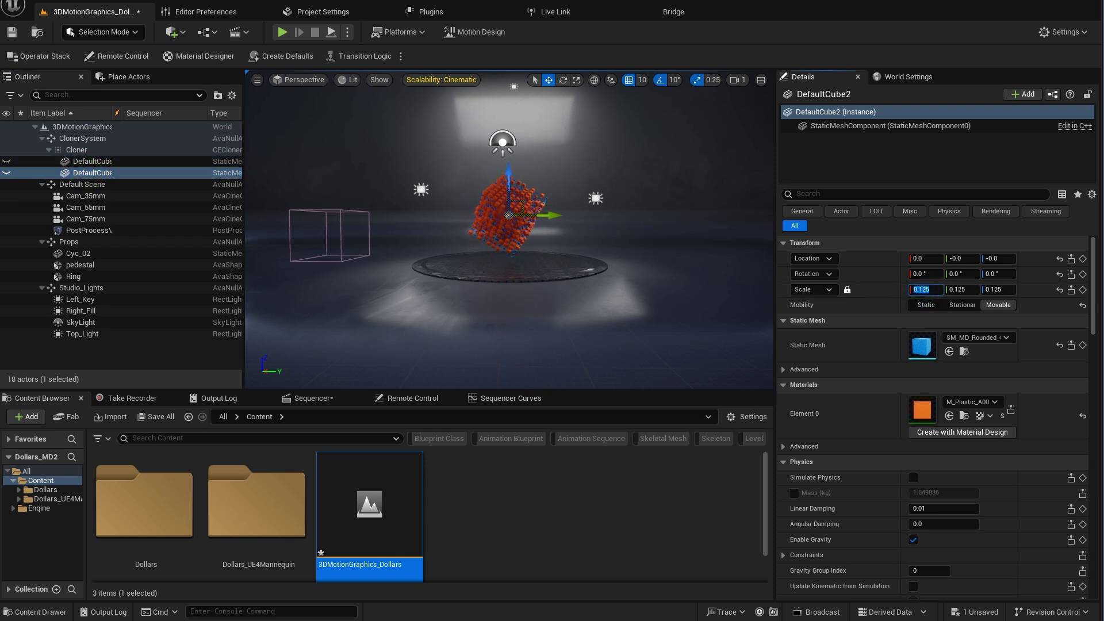
- Apply the cube's 0.045 scale and delete the Cloner's property animator component
click(997, 223)
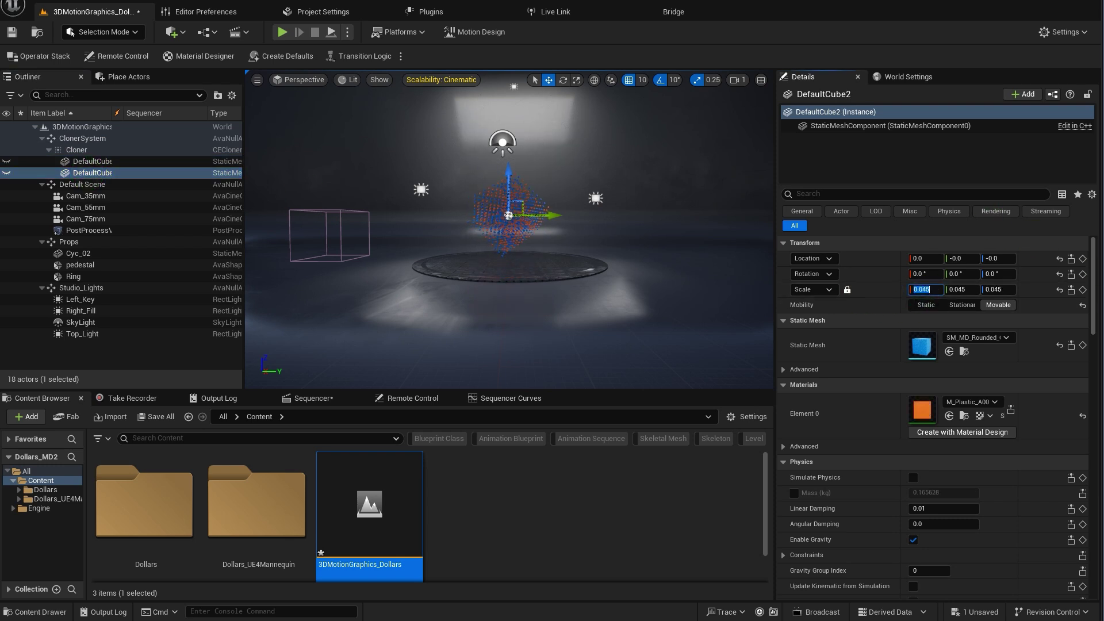
click(112, 151)
click(825, 220)
click(868, 154)
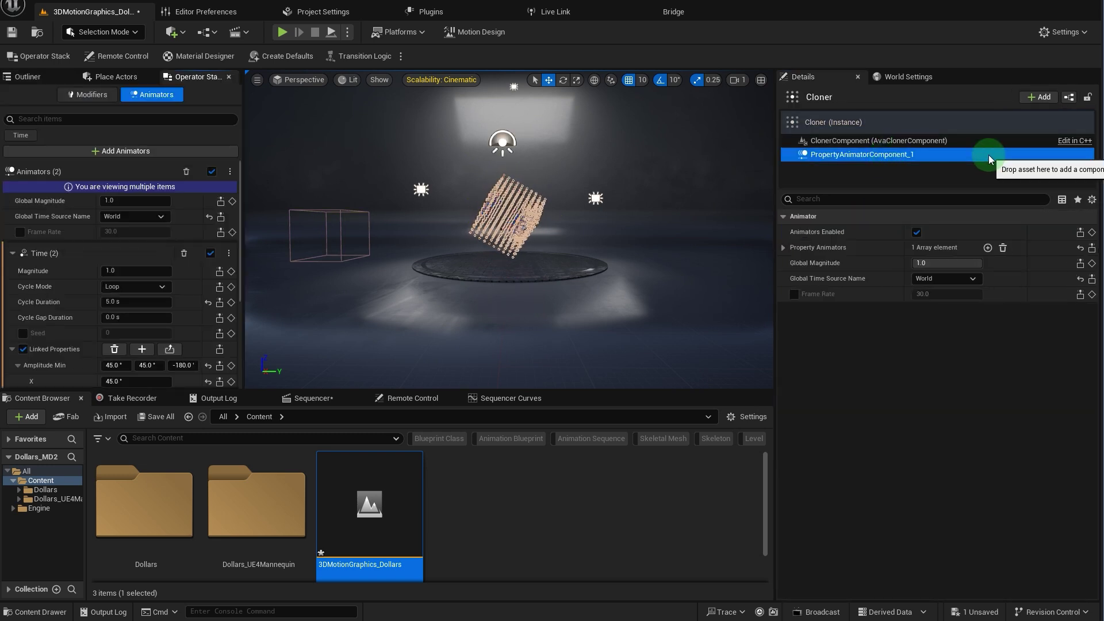
key(Delete)
click(26, 77)
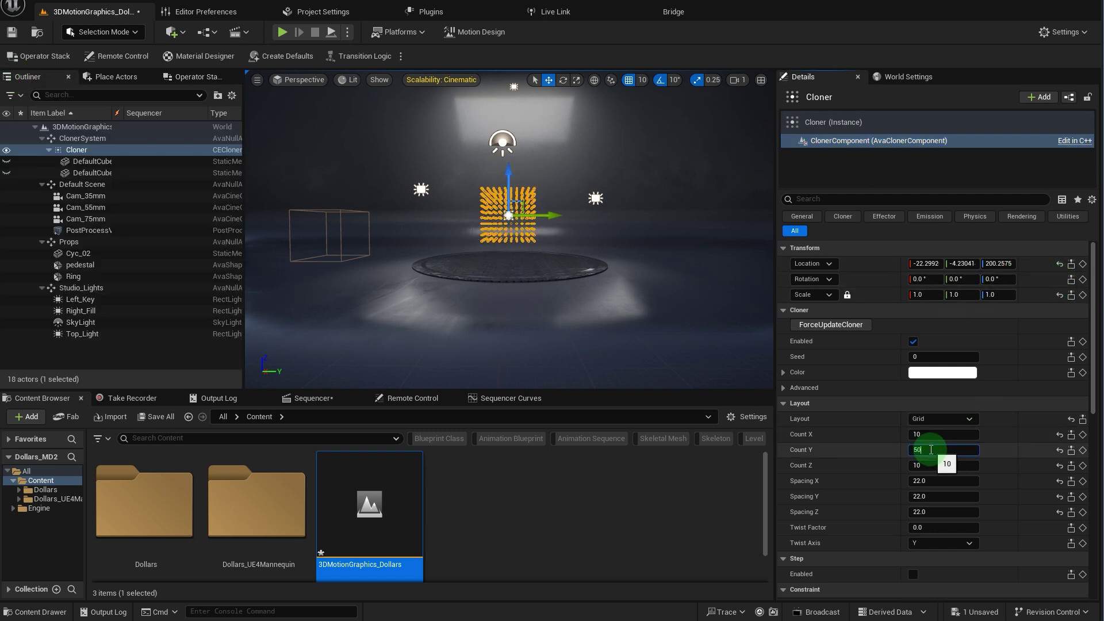
- Set the Cloner's Count Y and Z to 50 and Spacing Y and Z to 6.0
click(932, 449)
text(50)
key(Return)
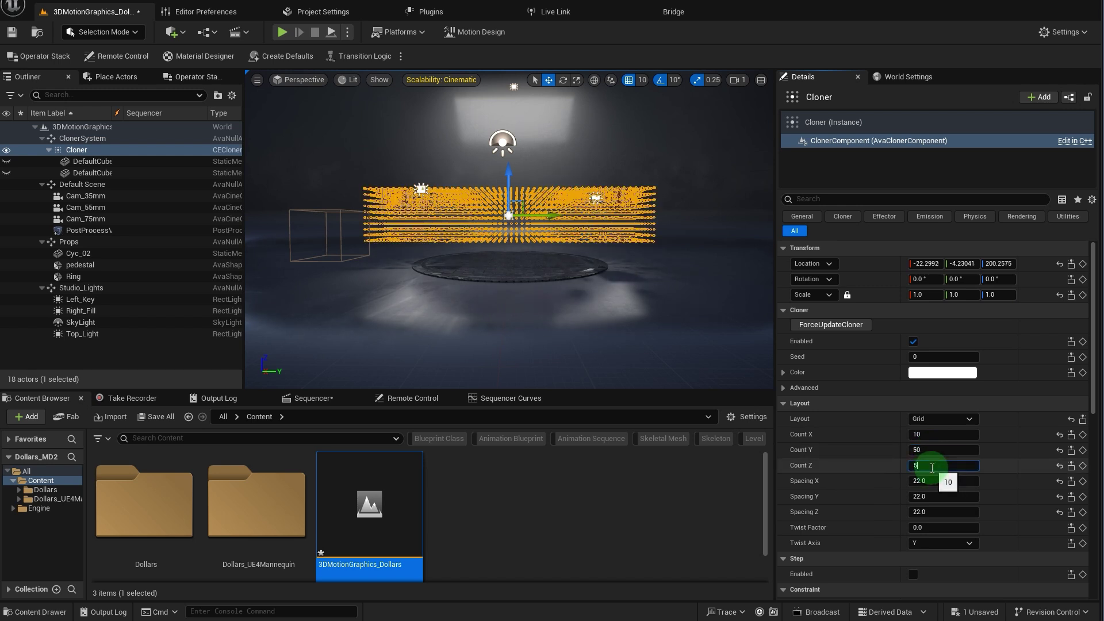
click(932, 467)
text(50)
key(Return)
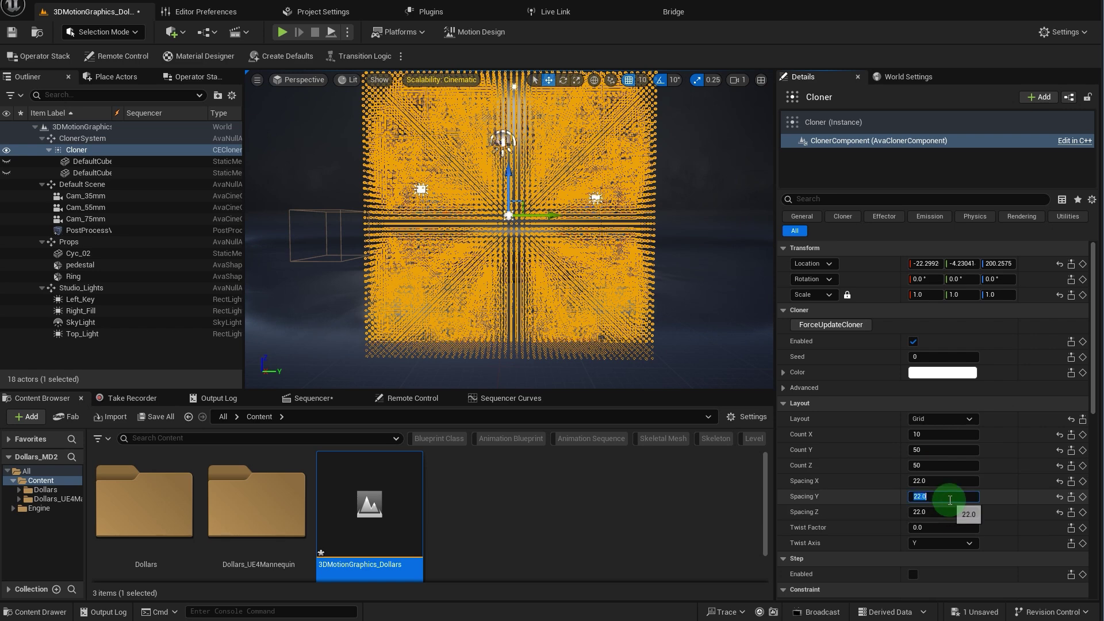
text(6)
key(Return)
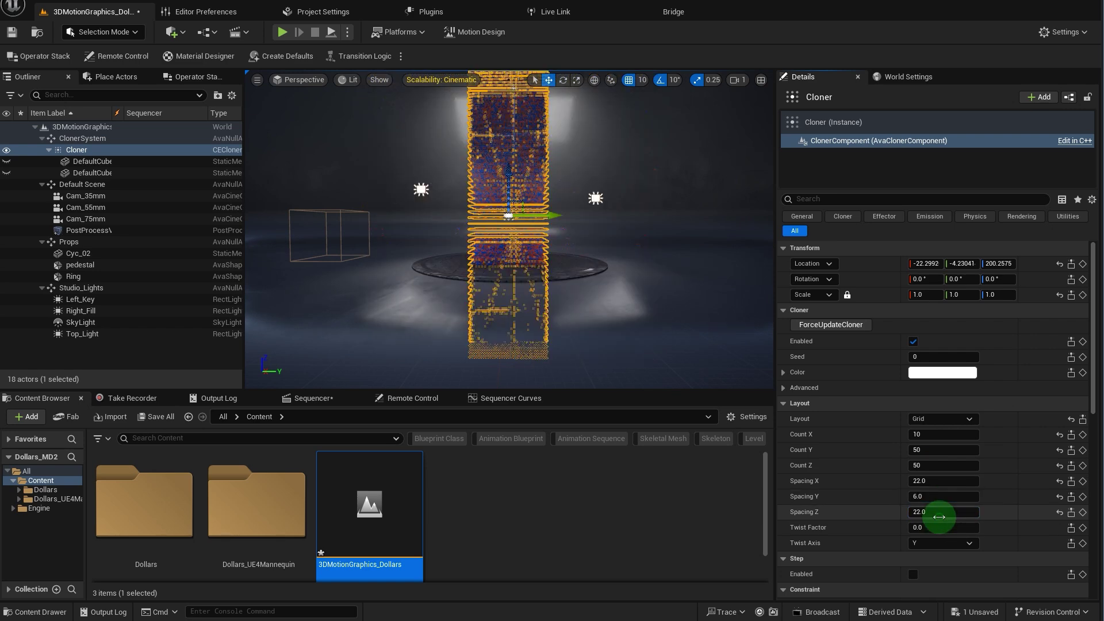
click(937, 514)
text(6)
key(Return)
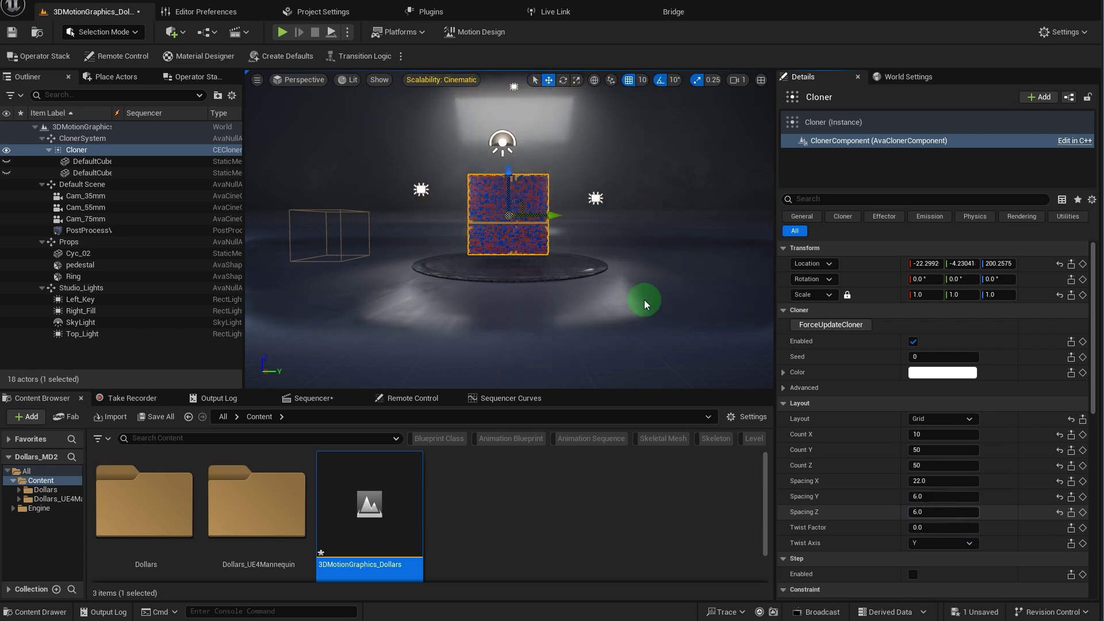
- Set Count X to 1, lower the wall to Z 150.2575, and save the level
drag(565, 286, 650, 262)
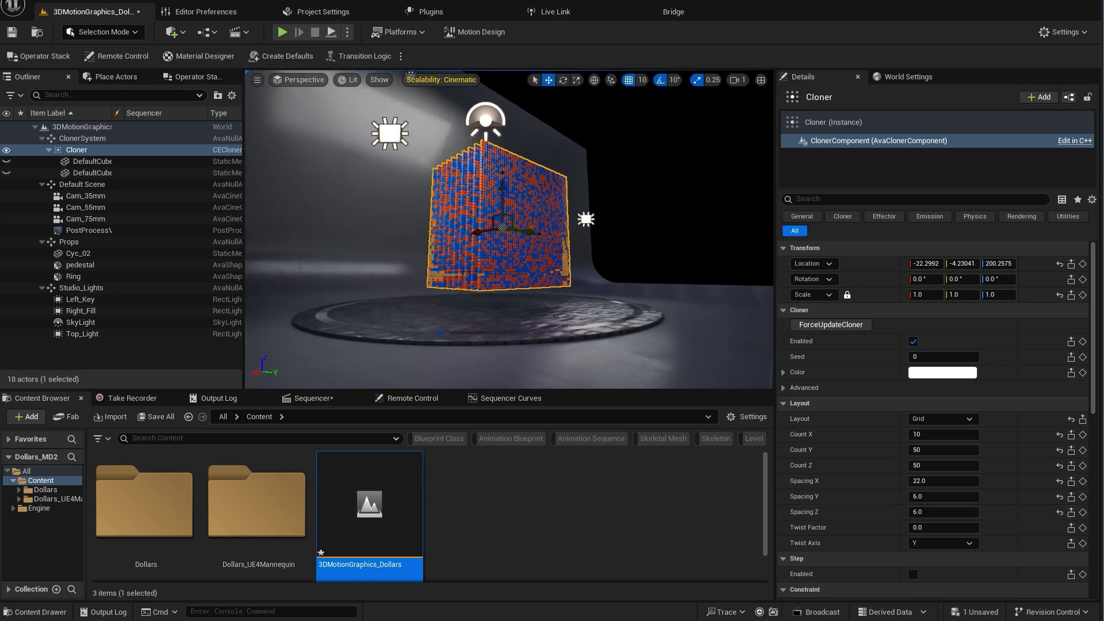
click(934, 434)
text(1)
key(Return)
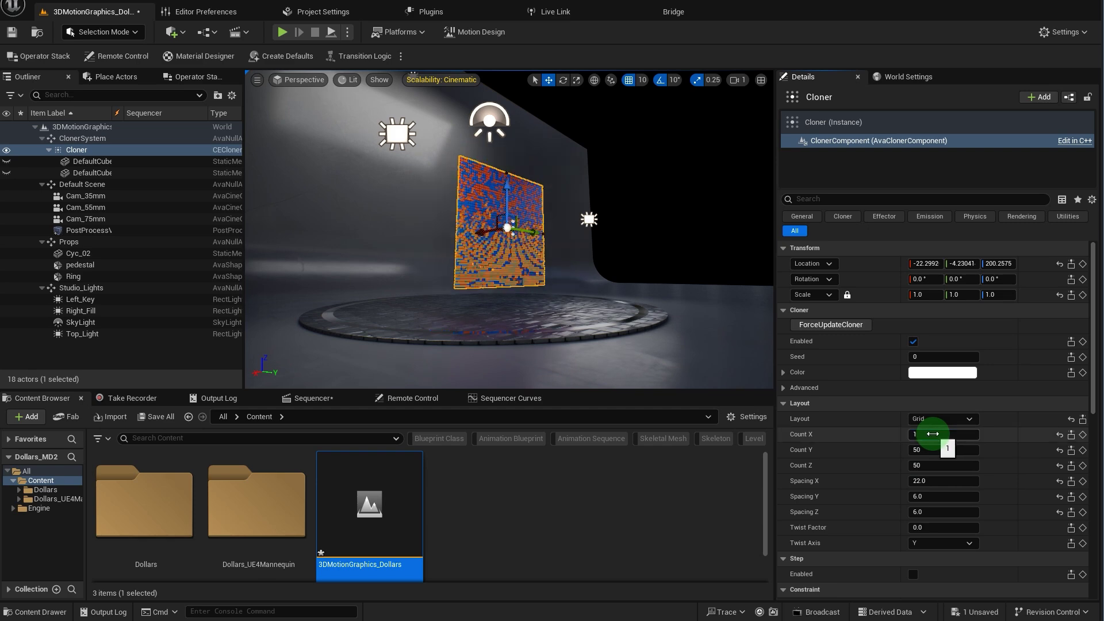
drag(509, 186, 509, 214)
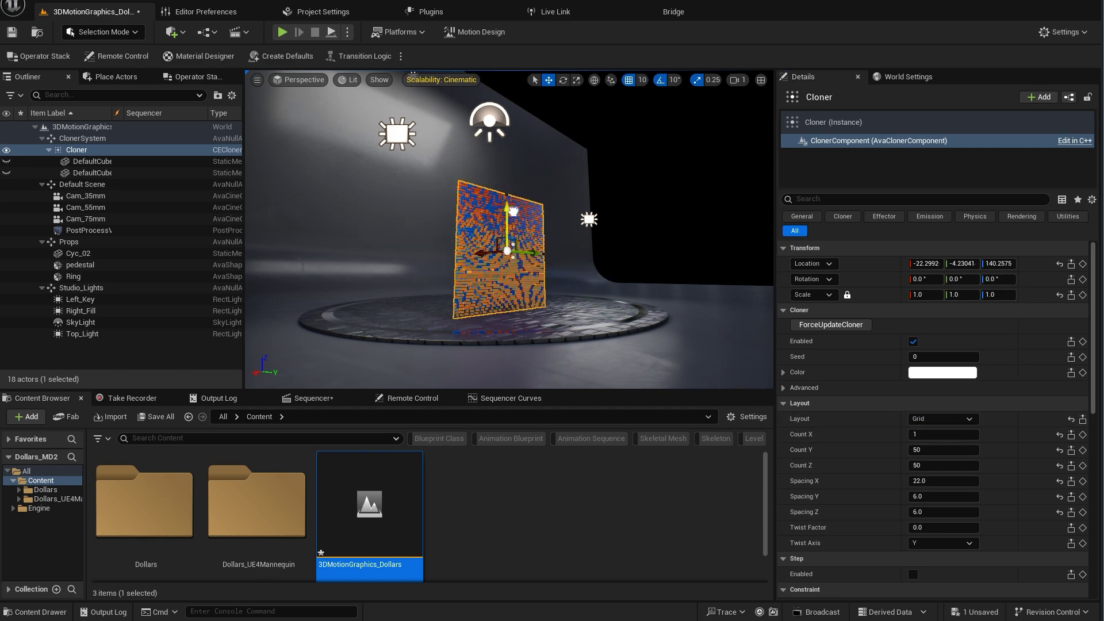
key(ctrl+s)
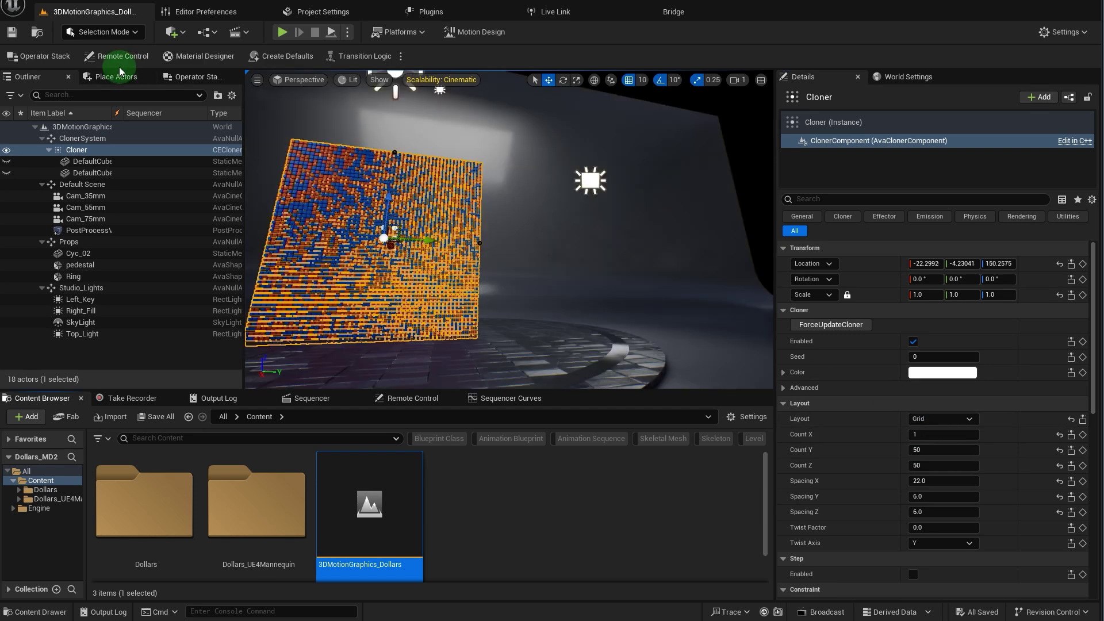
- In Motion Design mode, place a new Effector Actor on the stage
click(136, 38)
click(133, 146)
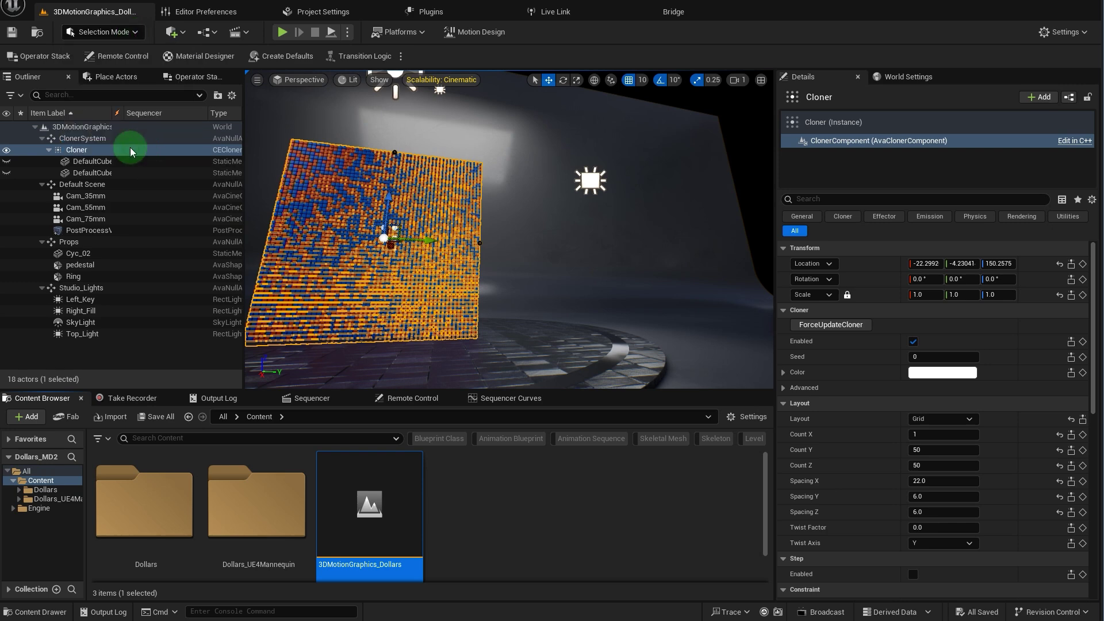
click(794, 159)
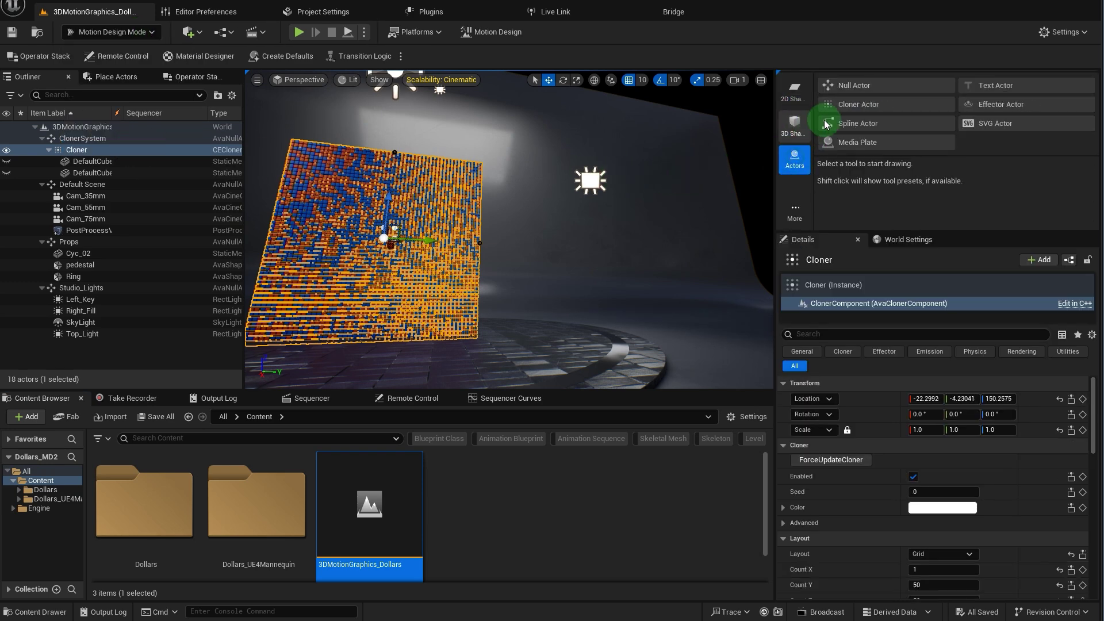
click(1007, 113)
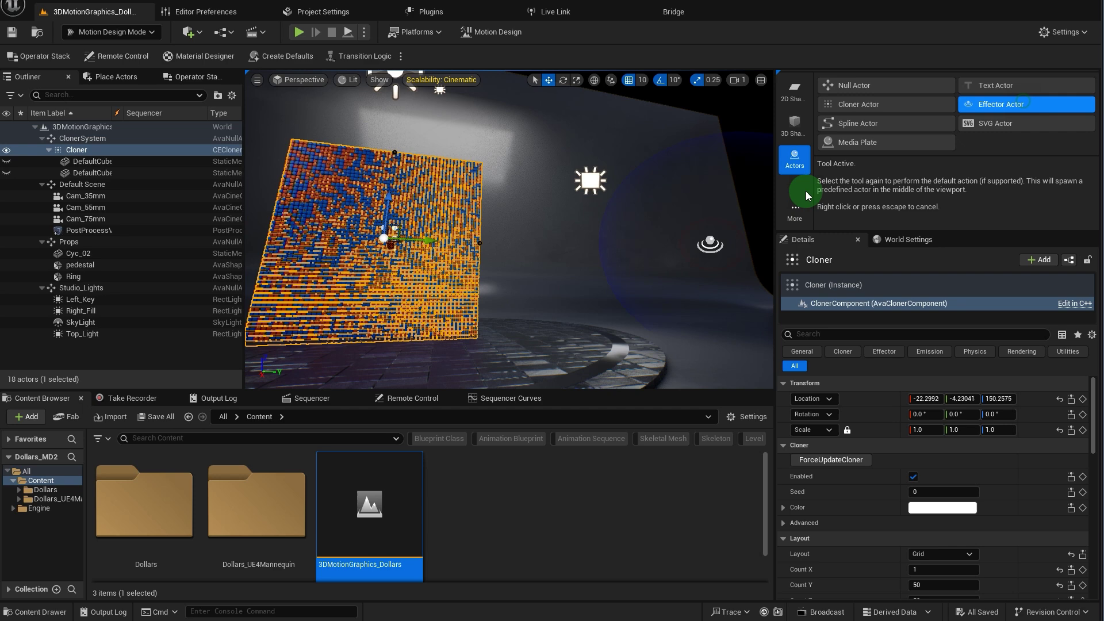
click(494, 334)
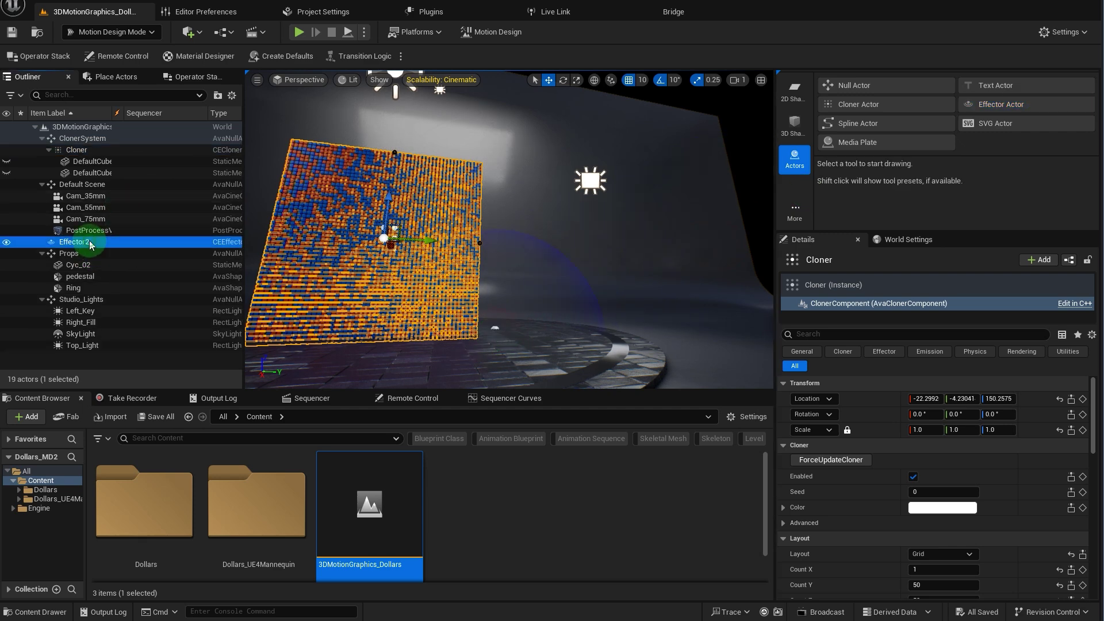
- Give the effector a Box shape, Outer Extent 75 and Scale 0.2
click(942, 539)
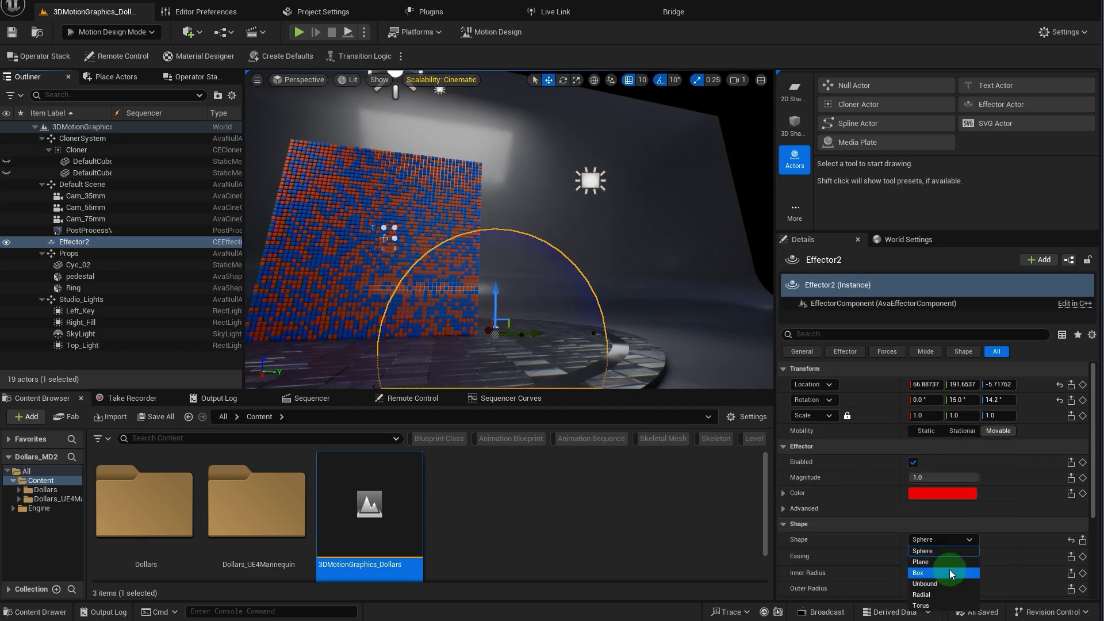
click(949, 574)
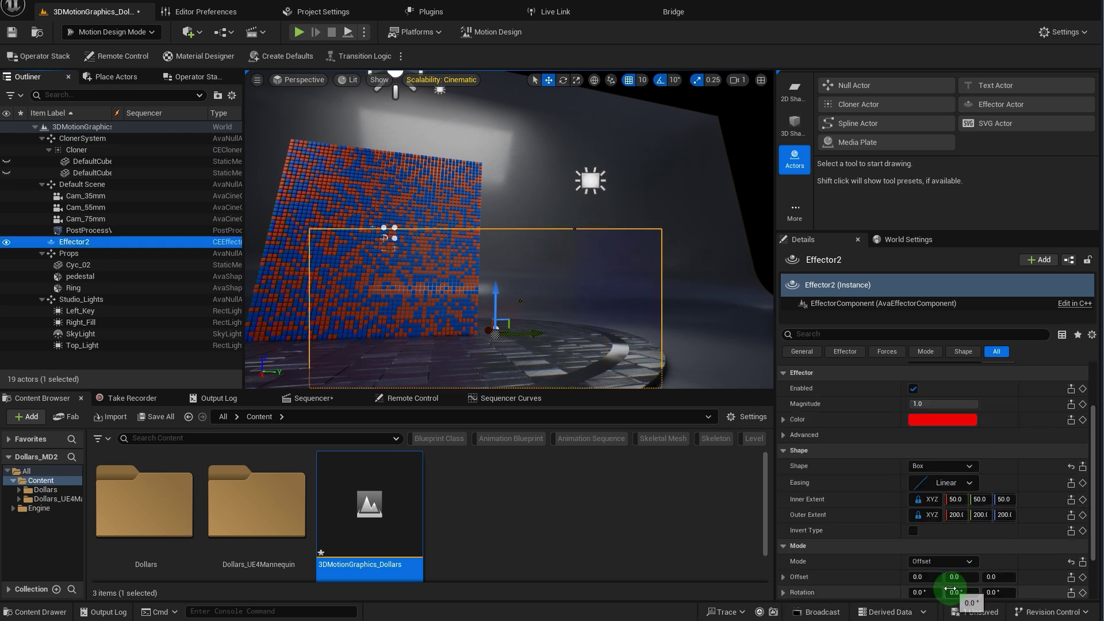
scroll(951, 581, down, 2)
click(953, 514)
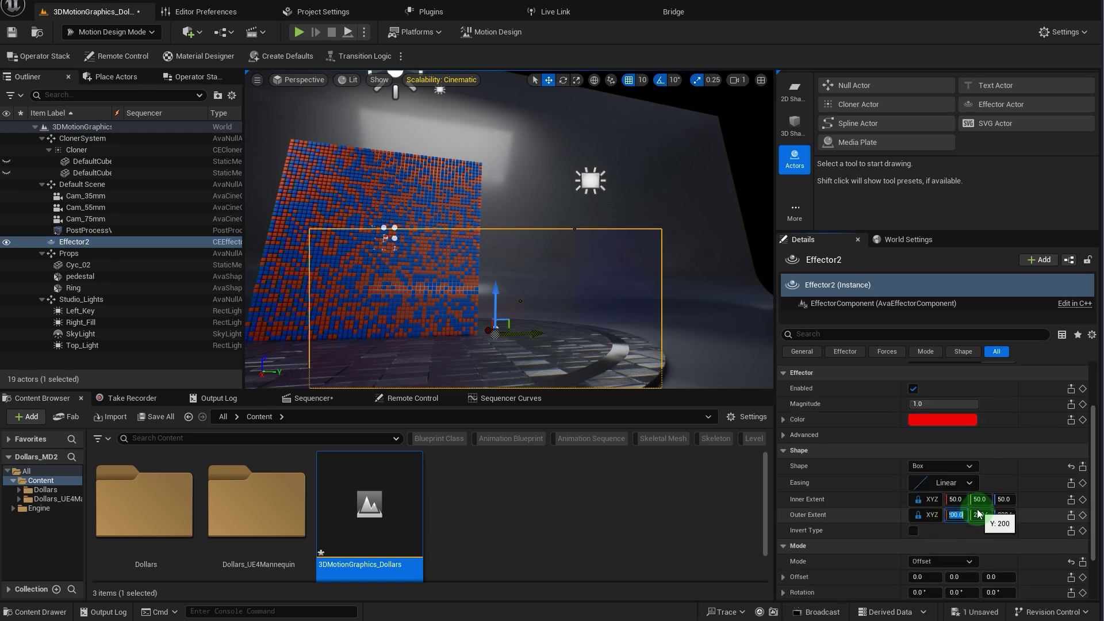
text(75)
key(Return)
scroll(1011, 534, down, 2)
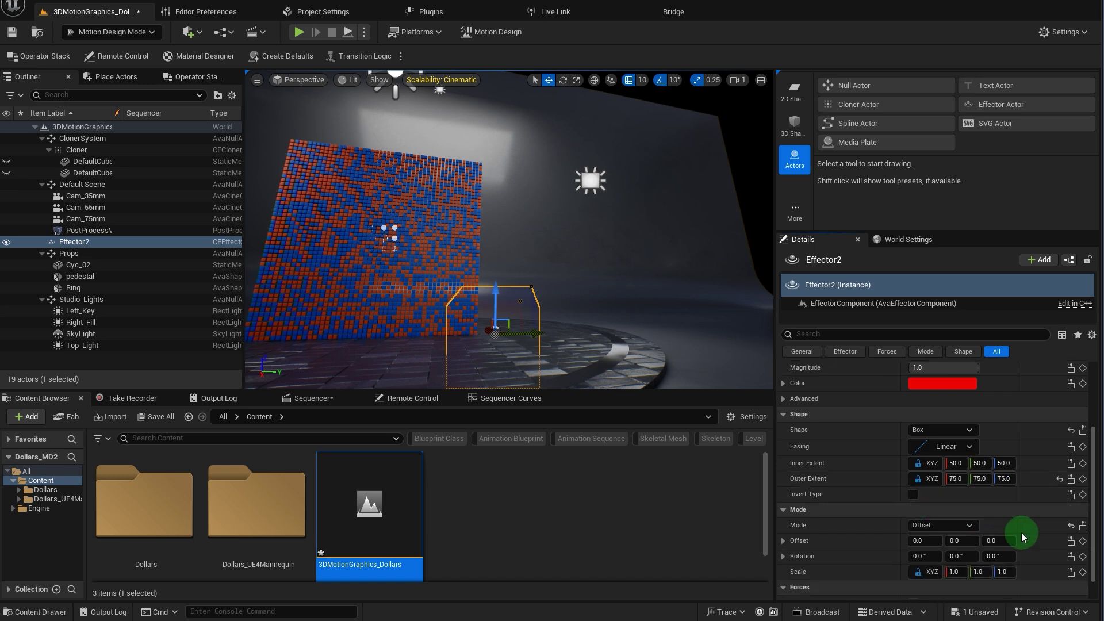
click(957, 571)
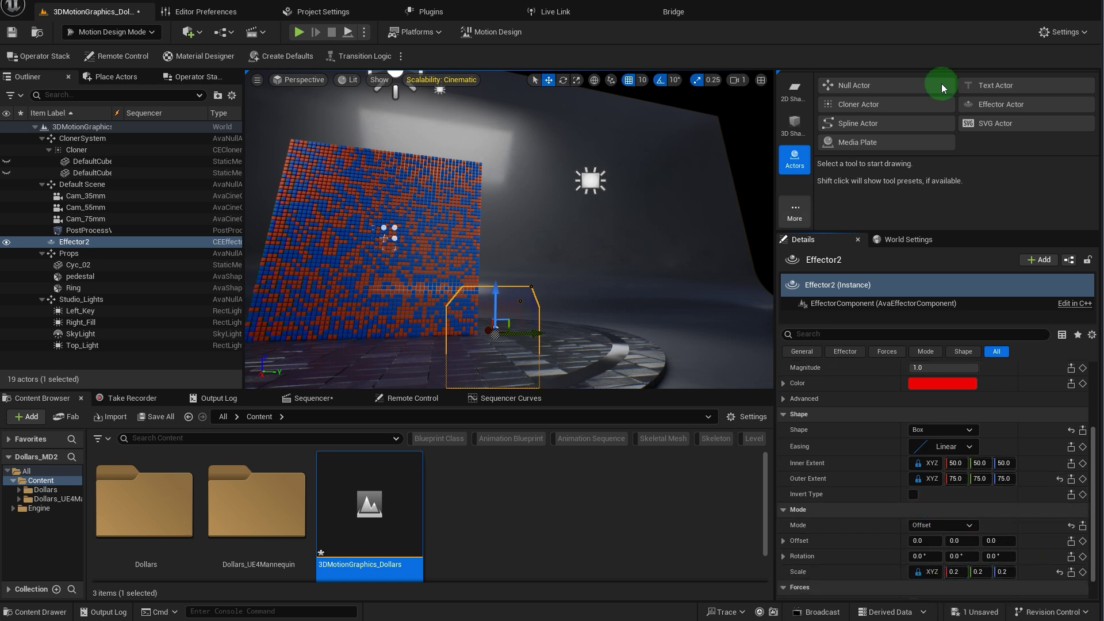
- Reset the effector's location and rotation to their defaults
scroll(1049, 432, up, 3)
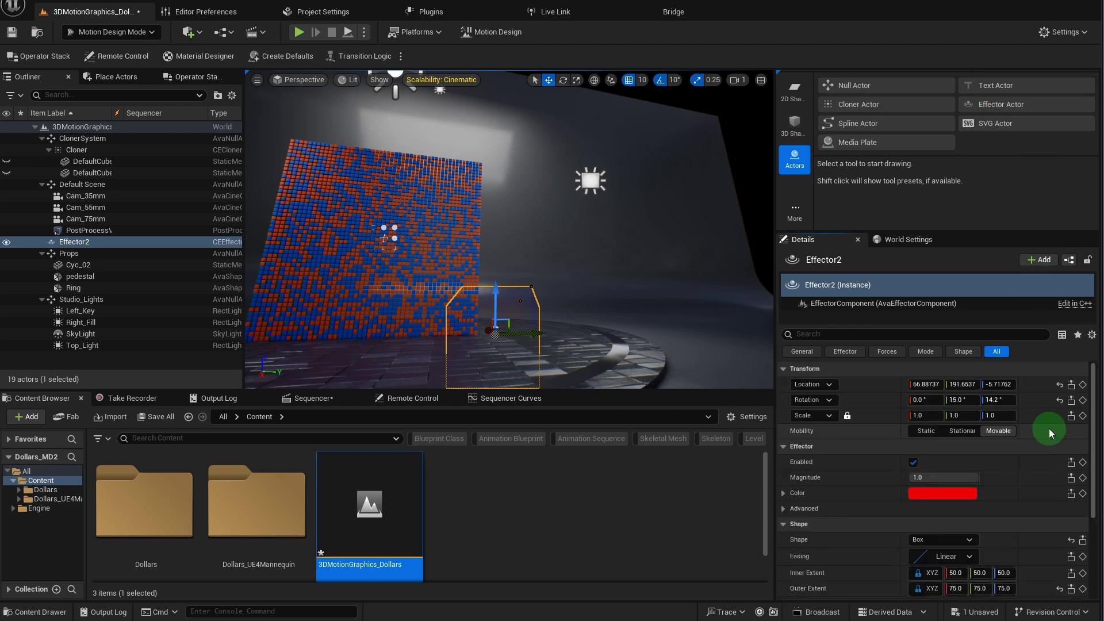
click(1059, 384)
click(1059, 399)
click(100, 152)
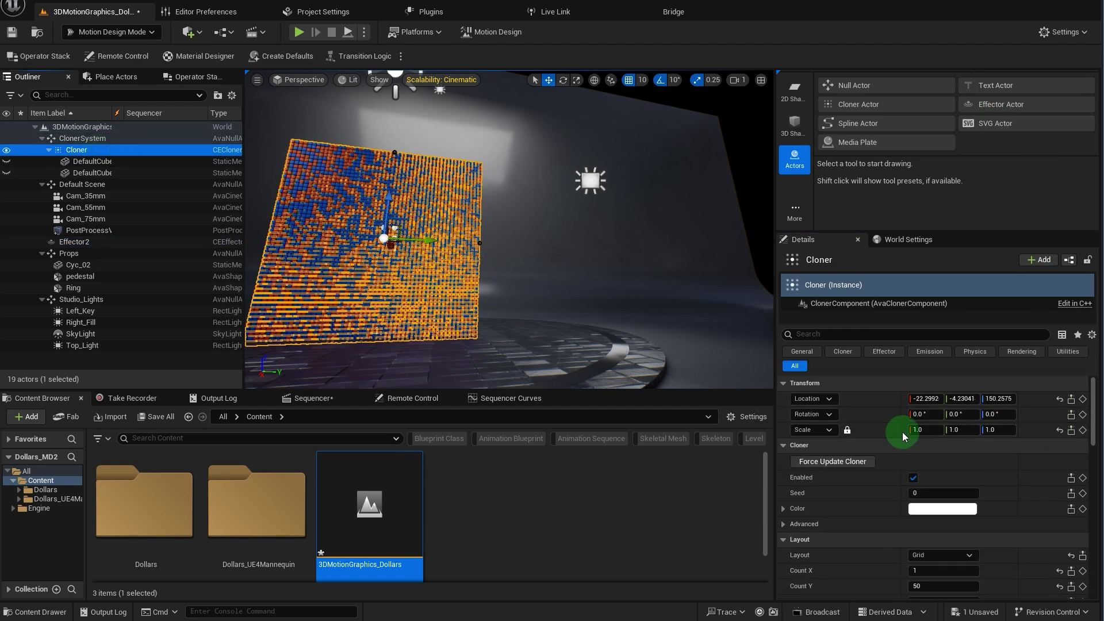
- Set the Cloner's Effectors Index [0] to Effector2, then shift Effector2 along Z over the wall
scroll(1033, 503, down, 6)
scroll(1031, 491, down, 3)
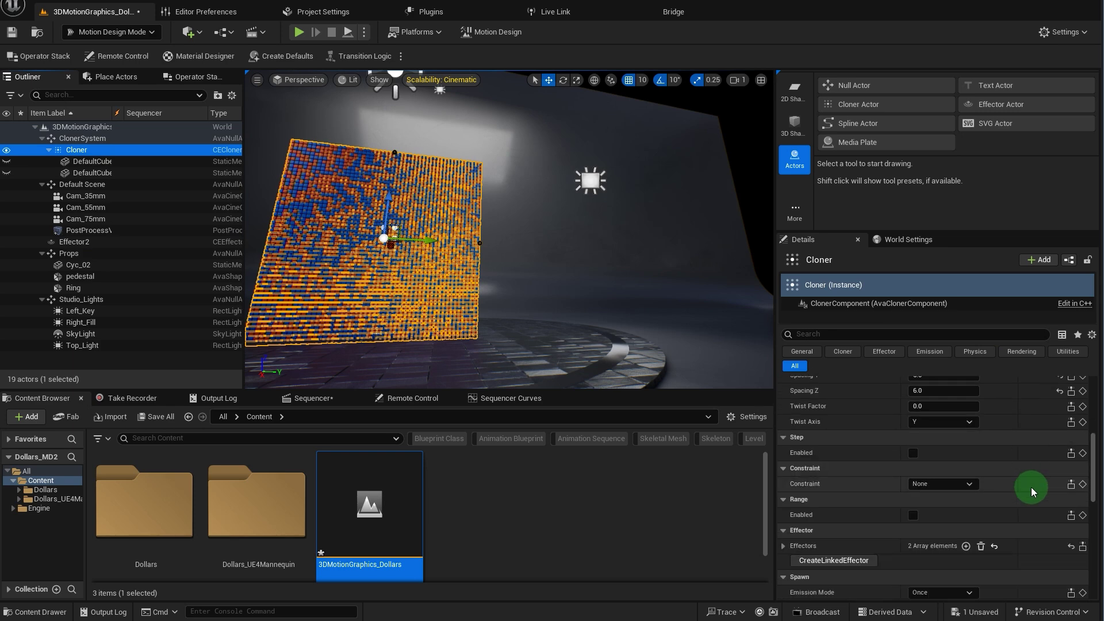
click(785, 510)
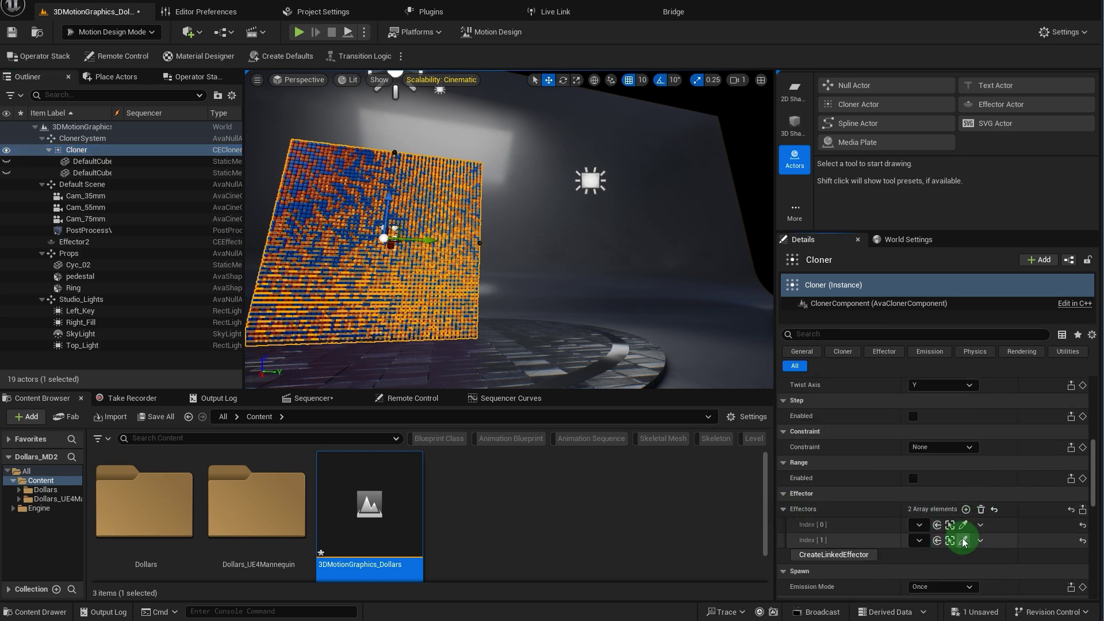
click(919, 524)
click(955, 391)
click(84, 243)
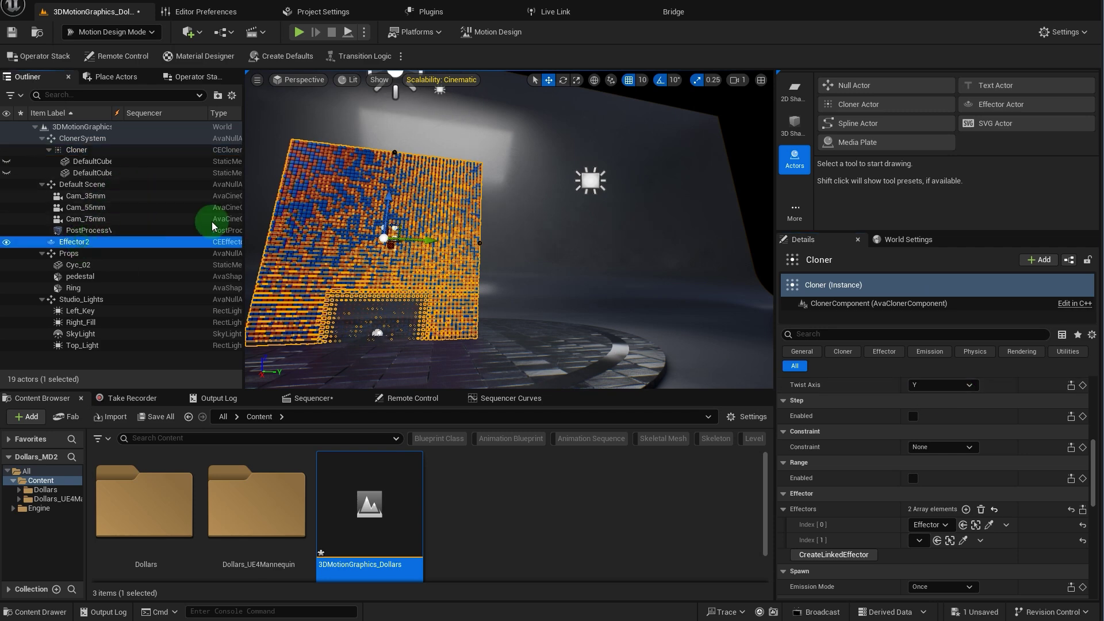
mouse_move(388, 269)
mouse_down()
mouse_move(384, 233)
mouse_move(382, 306)
mouse_move(396, 269)
mouse_up()
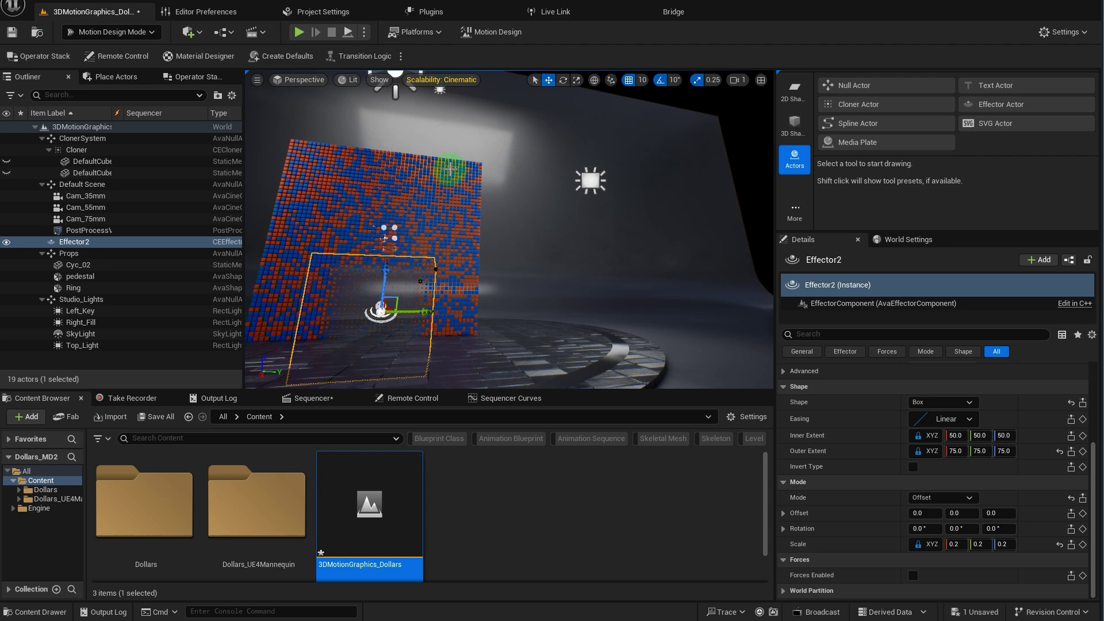
- Place BP_Mannequin_MD from Dollars_UE4Mannequin in front of the cube wall
double_click(266, 520)
click(426, 492)
drag(379, 325, 381, 322)
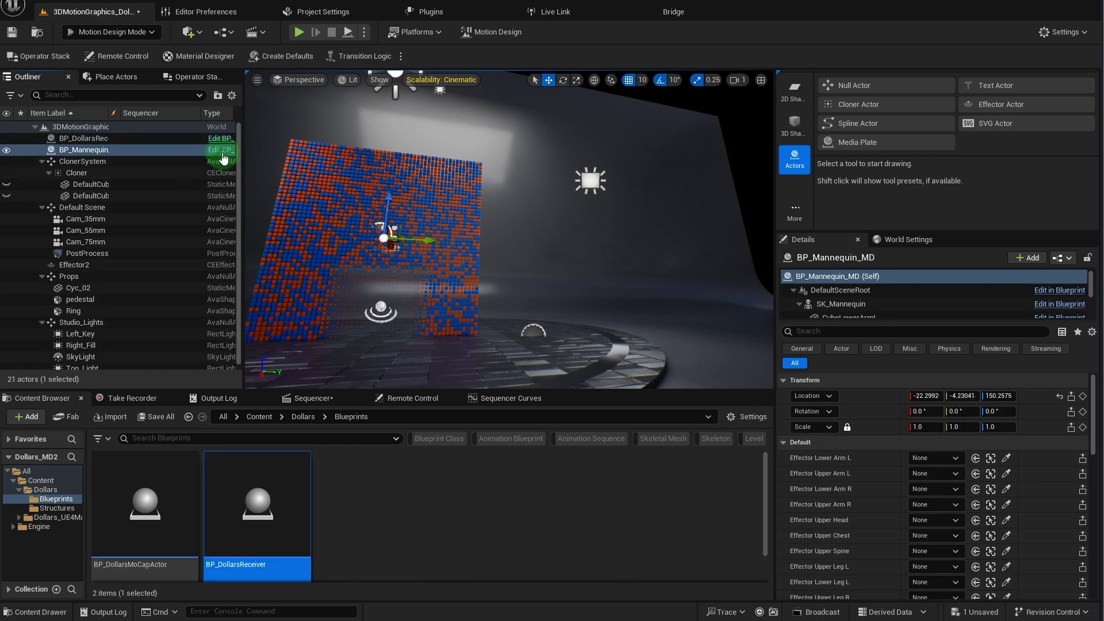
- In the mannequin Blueprint, tick Visible for all the Cube body-part components
click(222, 151)
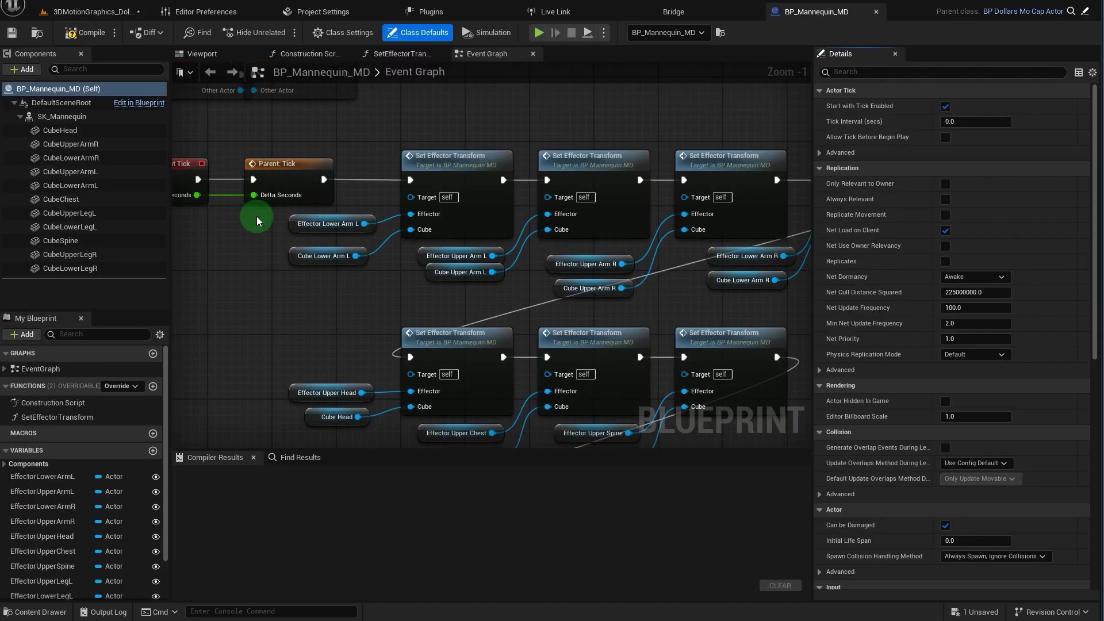
click(200, 54)
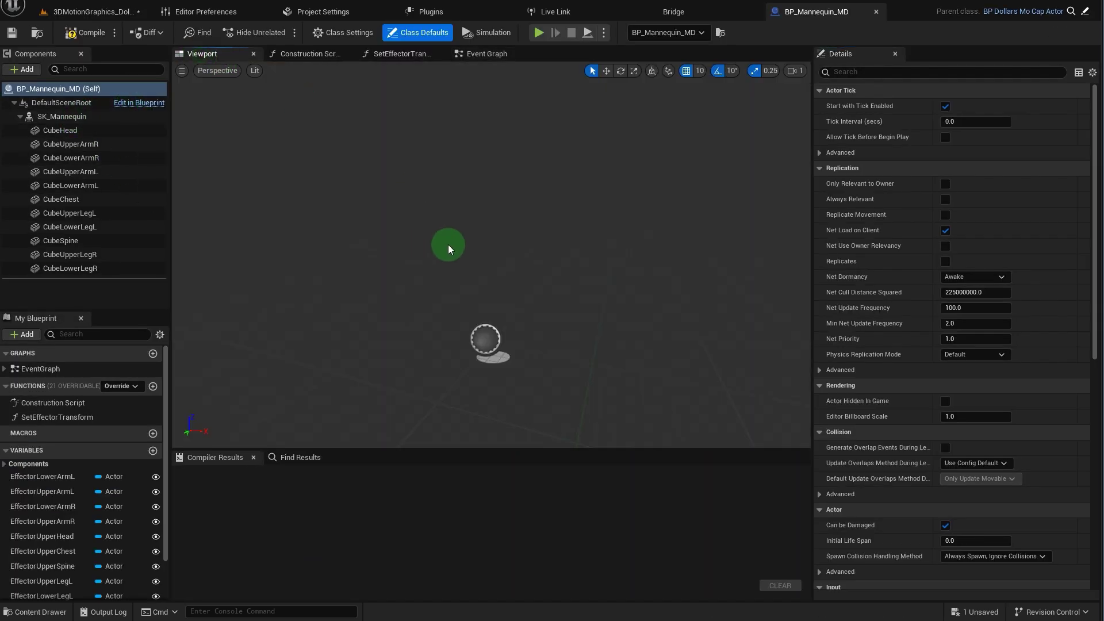
click(81, 115)
shift+click(102, 268)
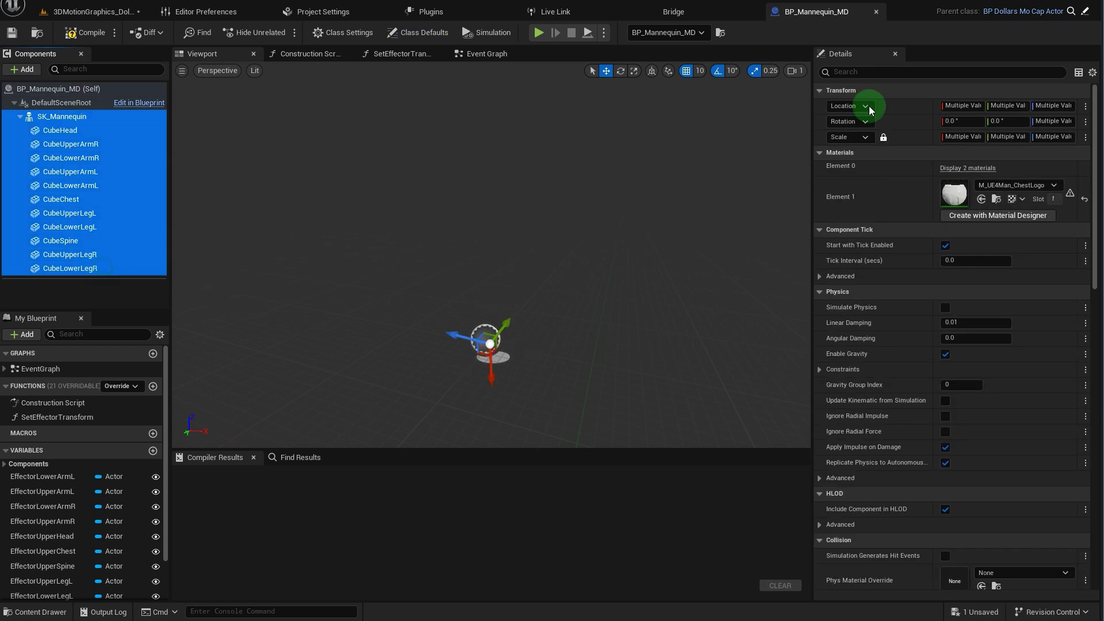
click(865, 72)
text(visi)
click(949, 106)
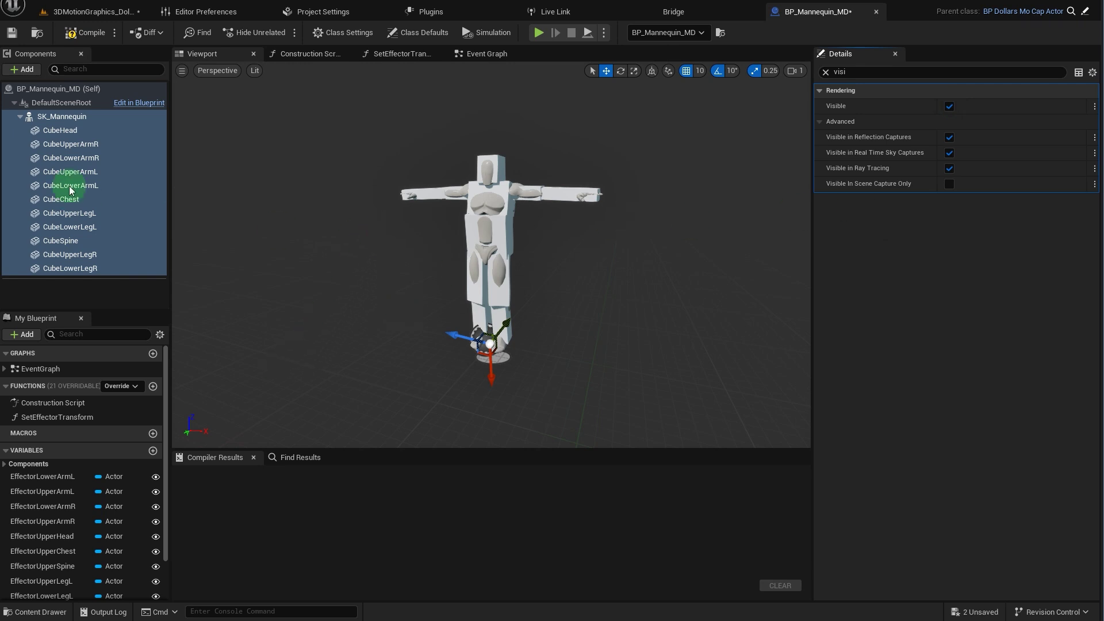
click(75, 140)
click(76, 159)
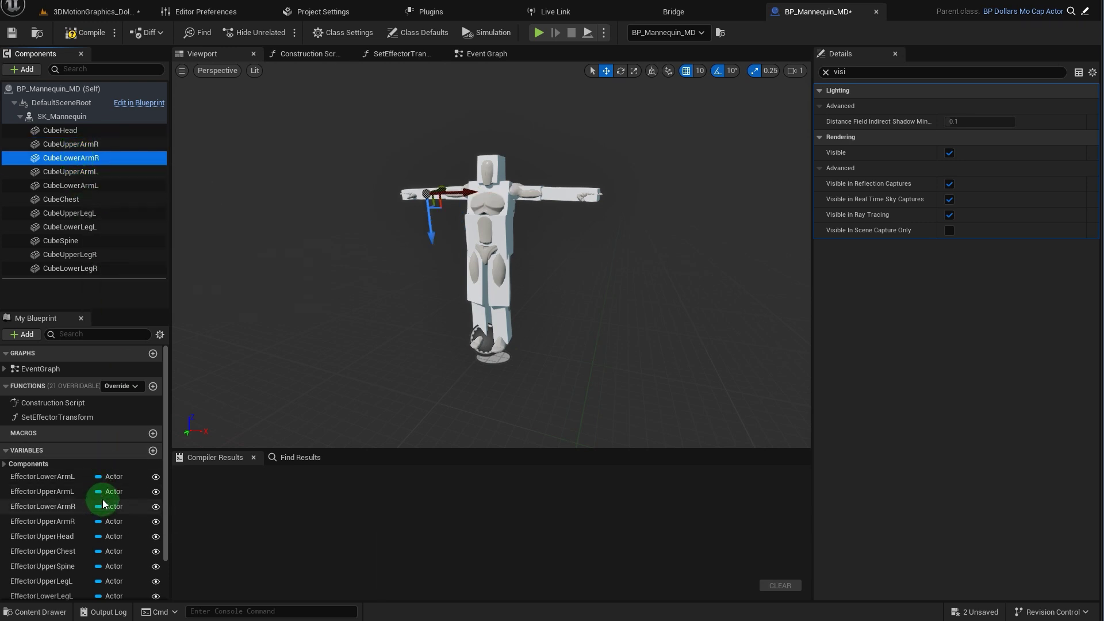
scroll(100, 497, down, 1)
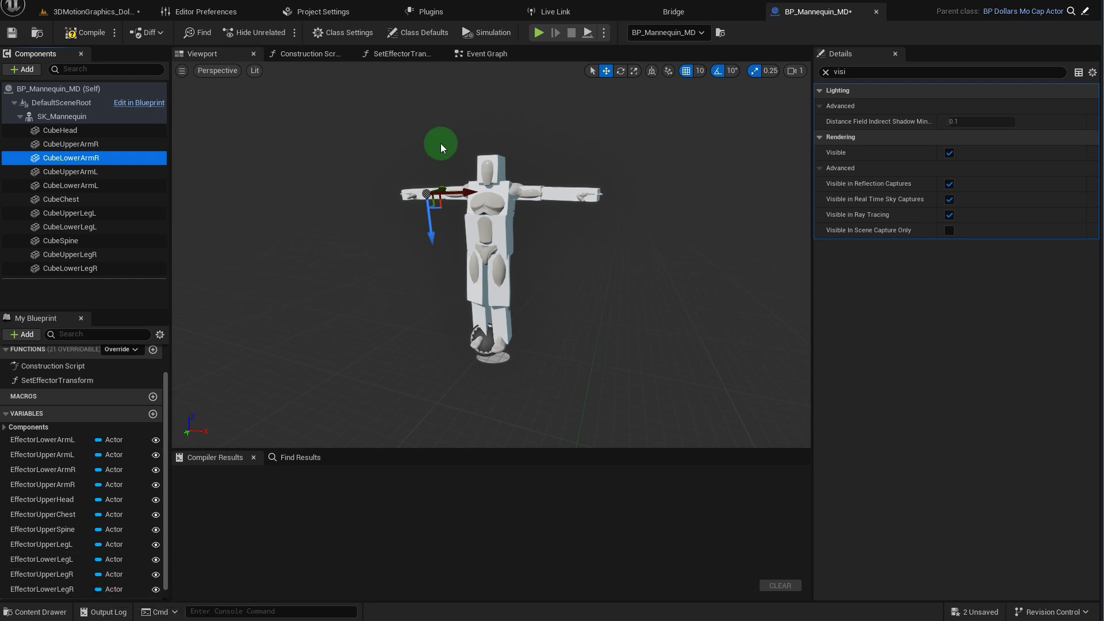
- Review the Blueprint's Event Graph and its Set Effector Transform nodes
click(482, 53)
scroll(357, 254, up, 4)
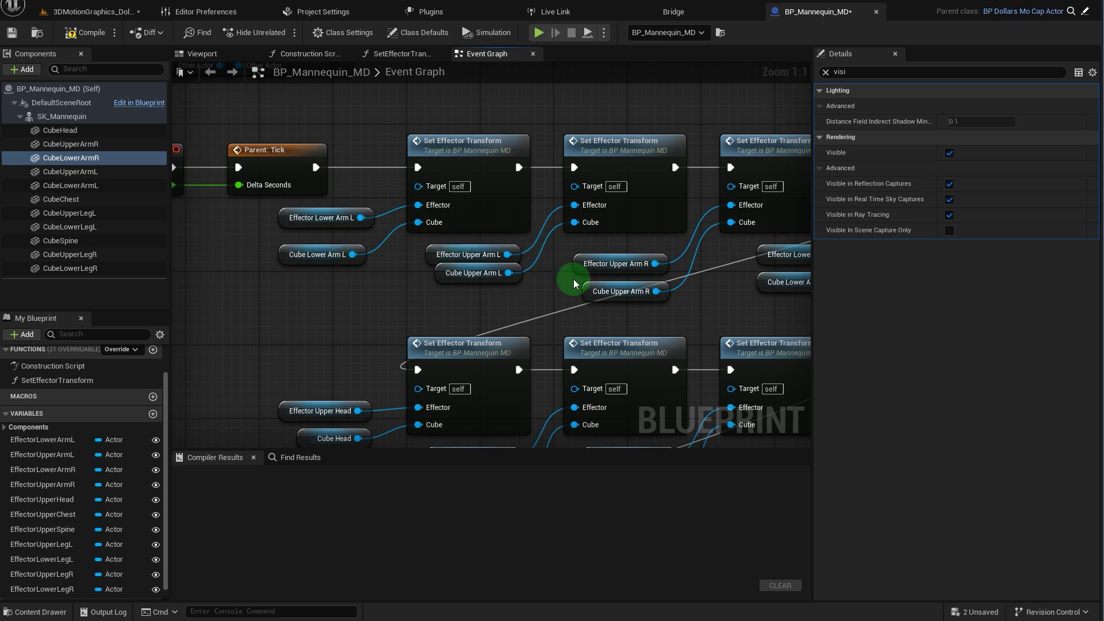
right_drag(602, 297, 448, 288)
right_drag(643, 258, 592, 181)
- Set the mannequin's Location Z to 0 and Rotation Z to 90, then save
click(110, 12)
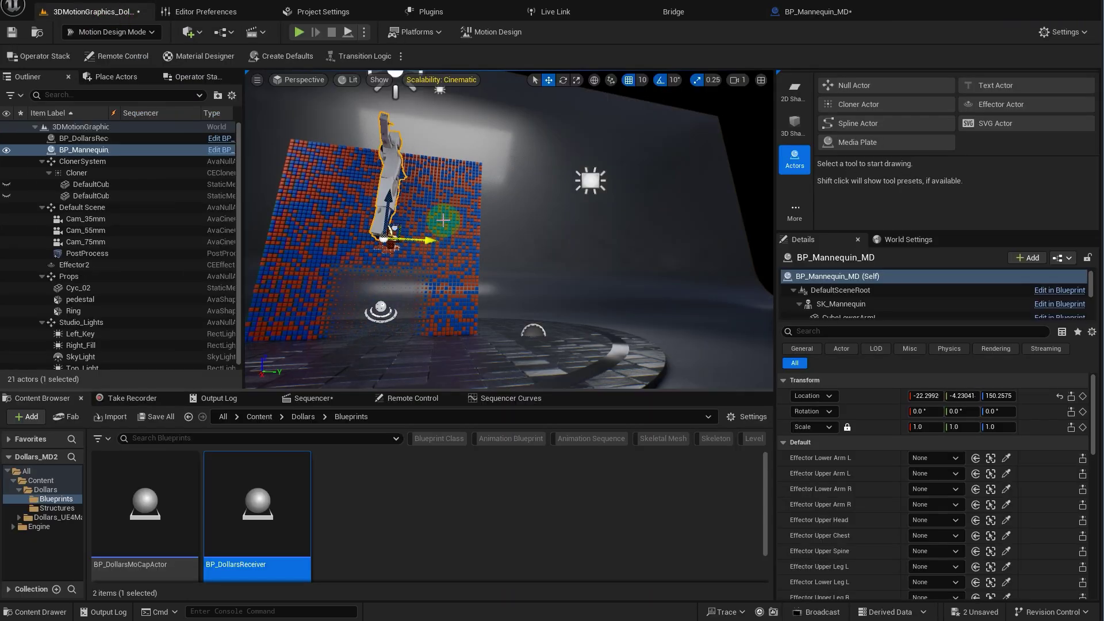
click(997, 395)
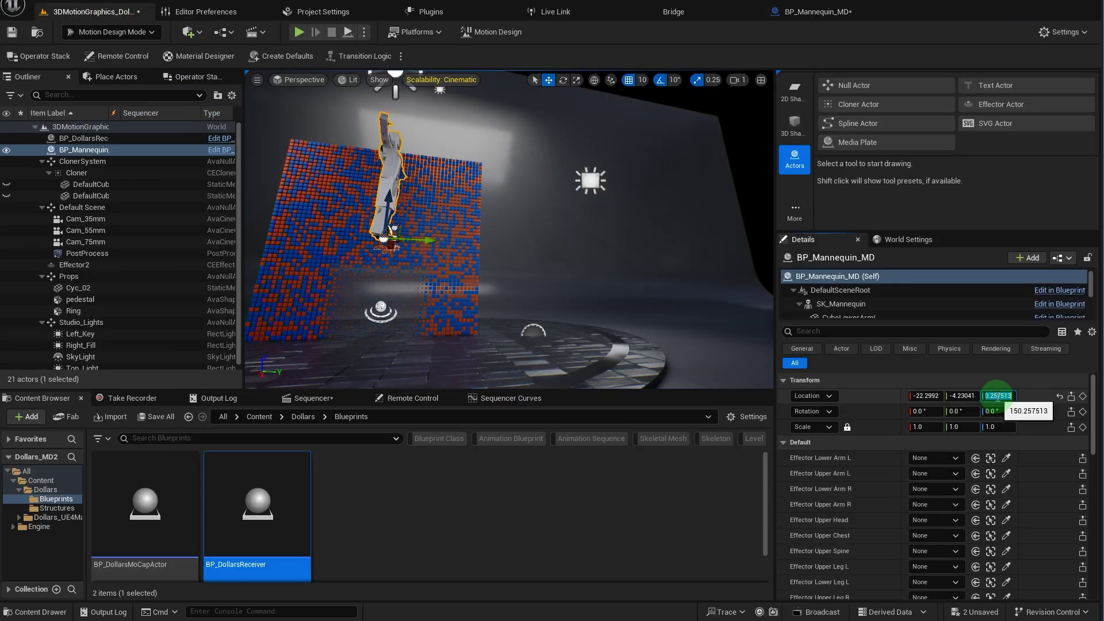
text(0)
key(Return)
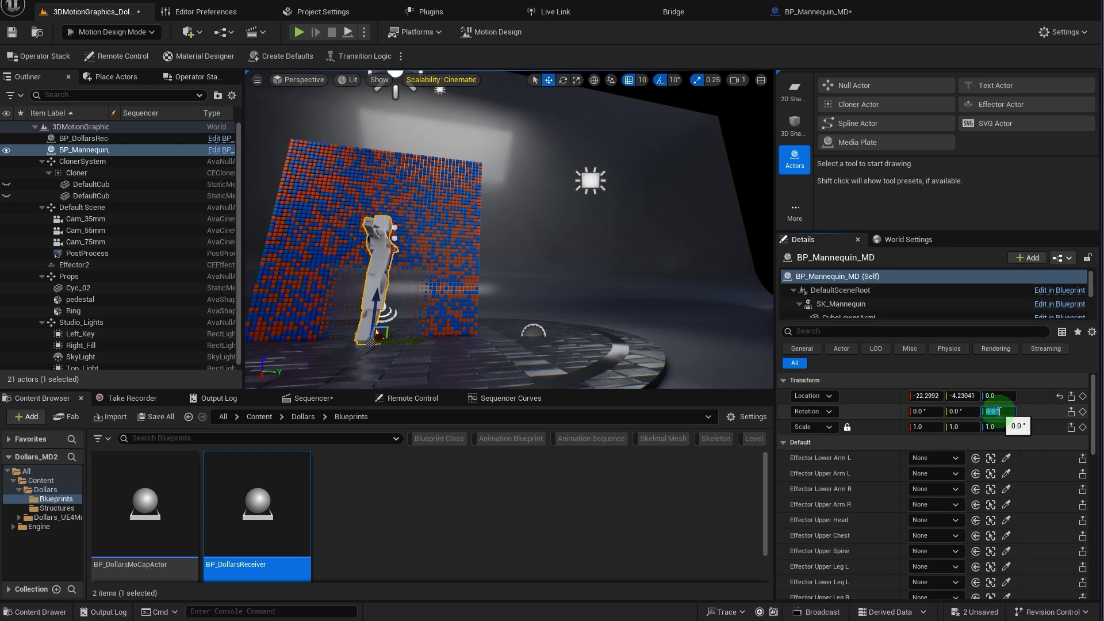
click(999, 411)
text(90)
key(Return)
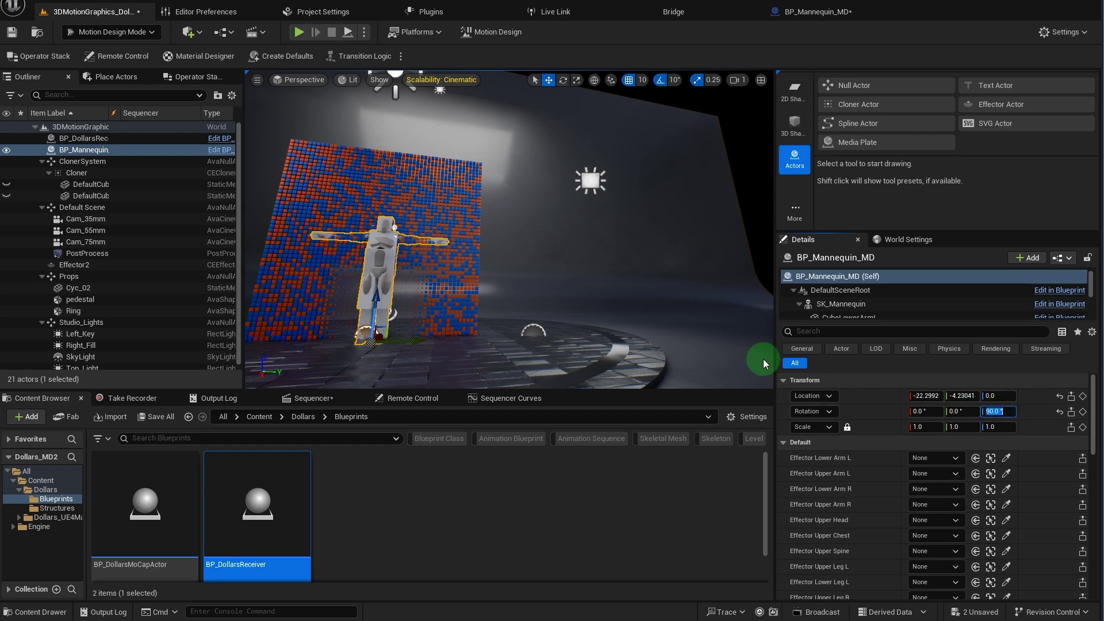
key(ctrl+s)
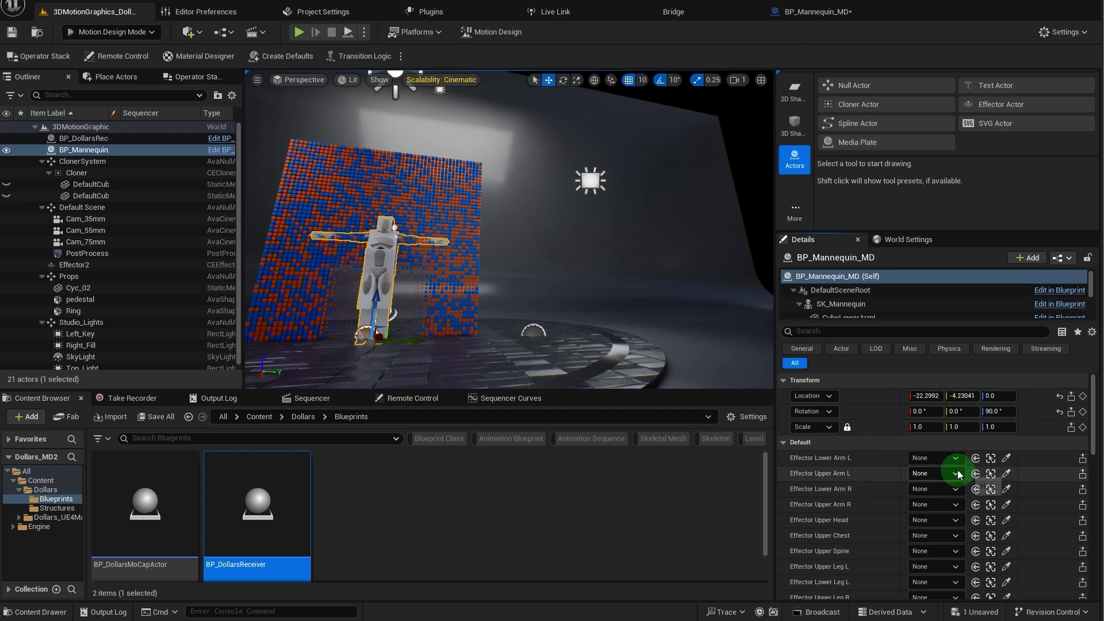
- Assign Effector2 to the mannequin's Effector Lower Arm L slot
click(947, 458)
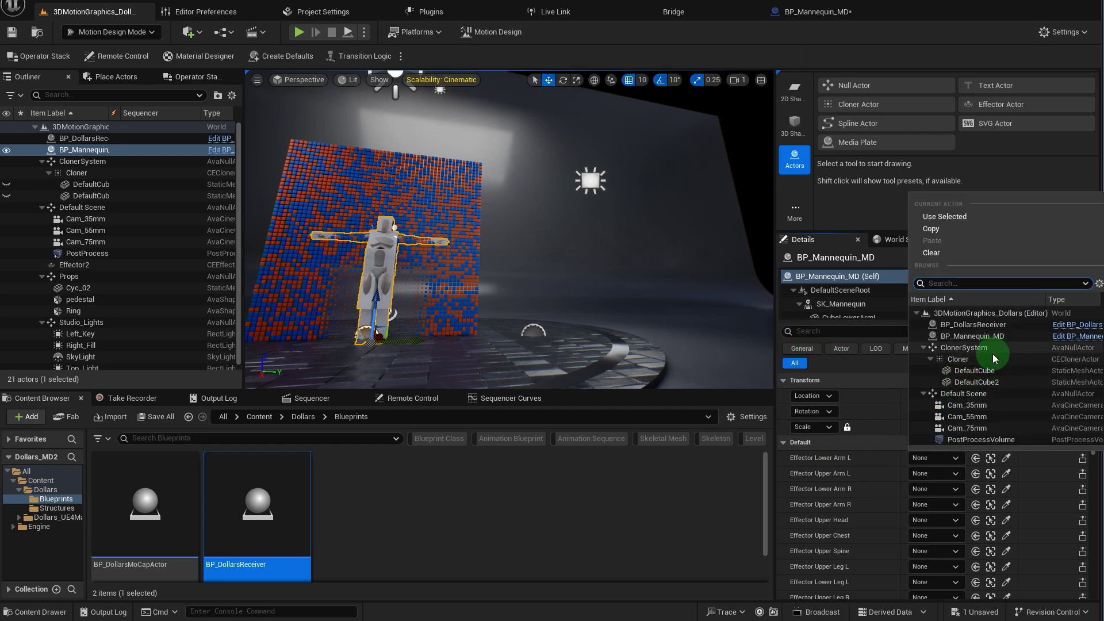
scroll(980, 378, down, 3)
click(967, 398)
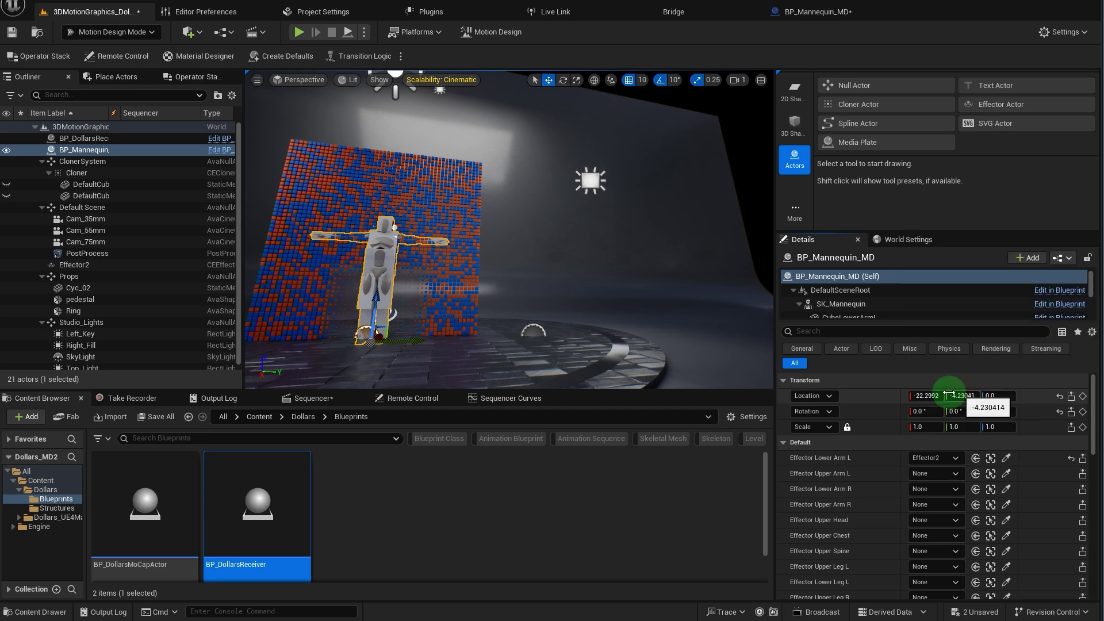
- In the Blueprint, untick Visible for SK_Mannequin and all body cube components
click(816, 12)
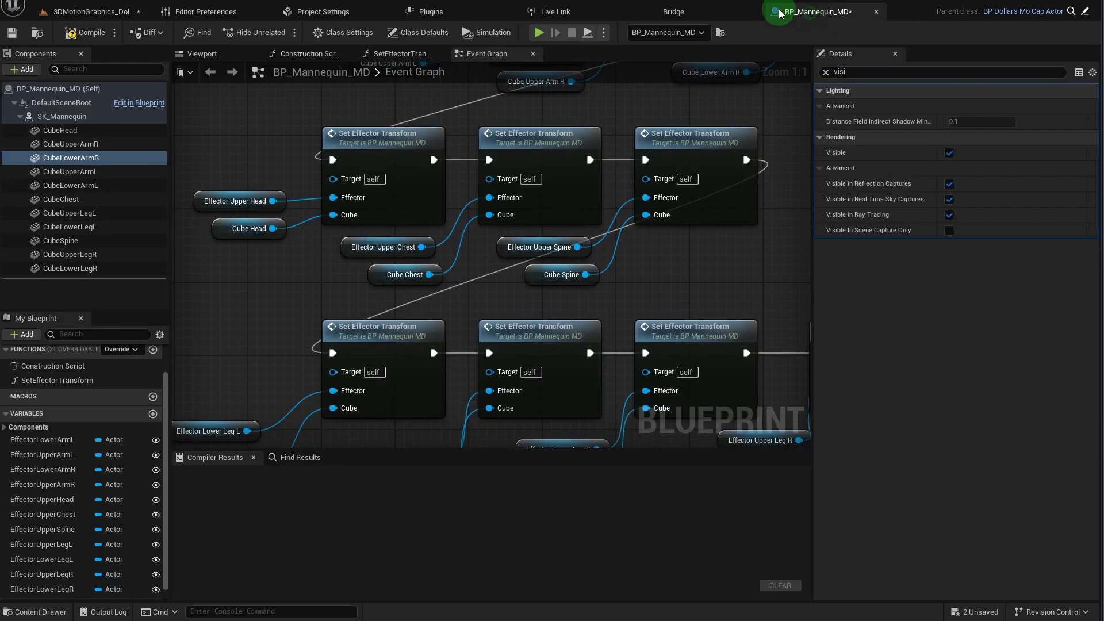
click(81, 116)
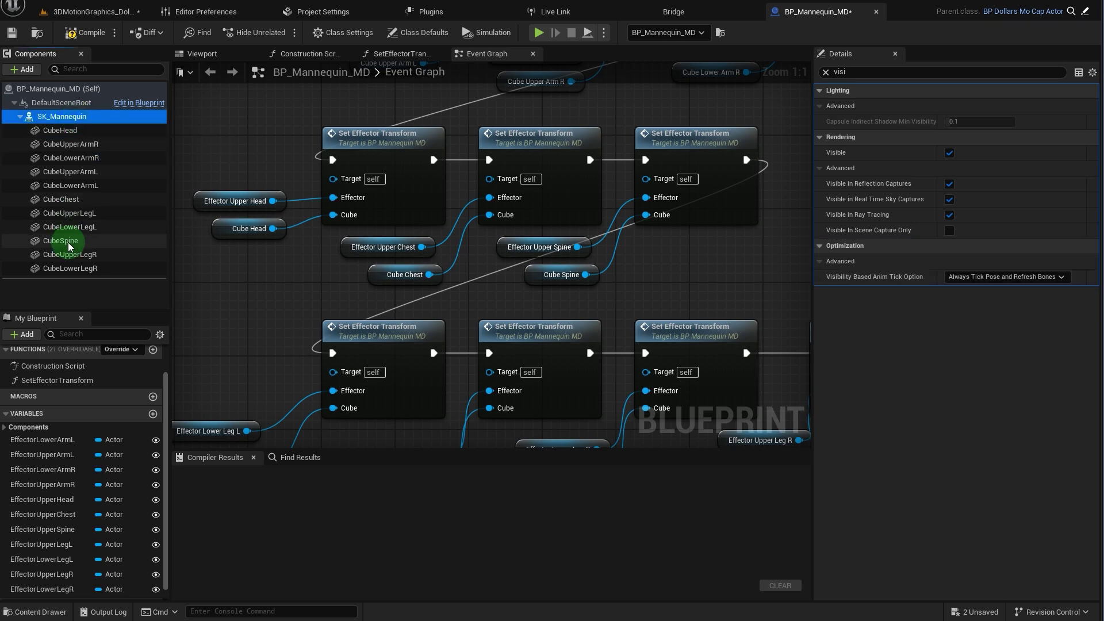
shift+click(72, 269)
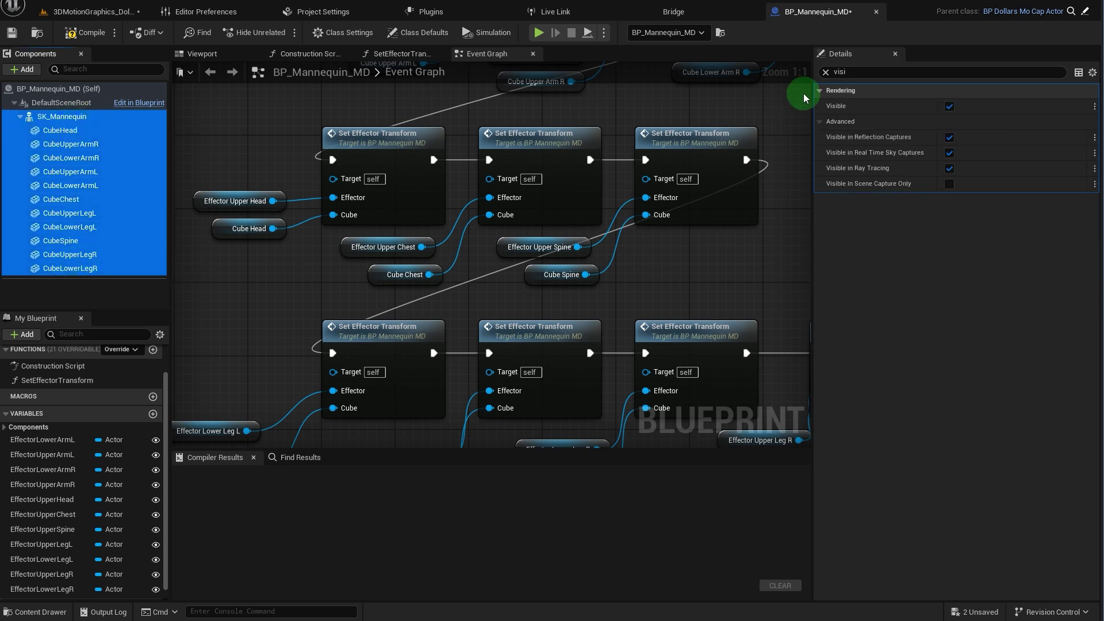
click(949, 107)
- Place BP_DollarsReceiver from the Blueprints folder into the level
click(92, 12)
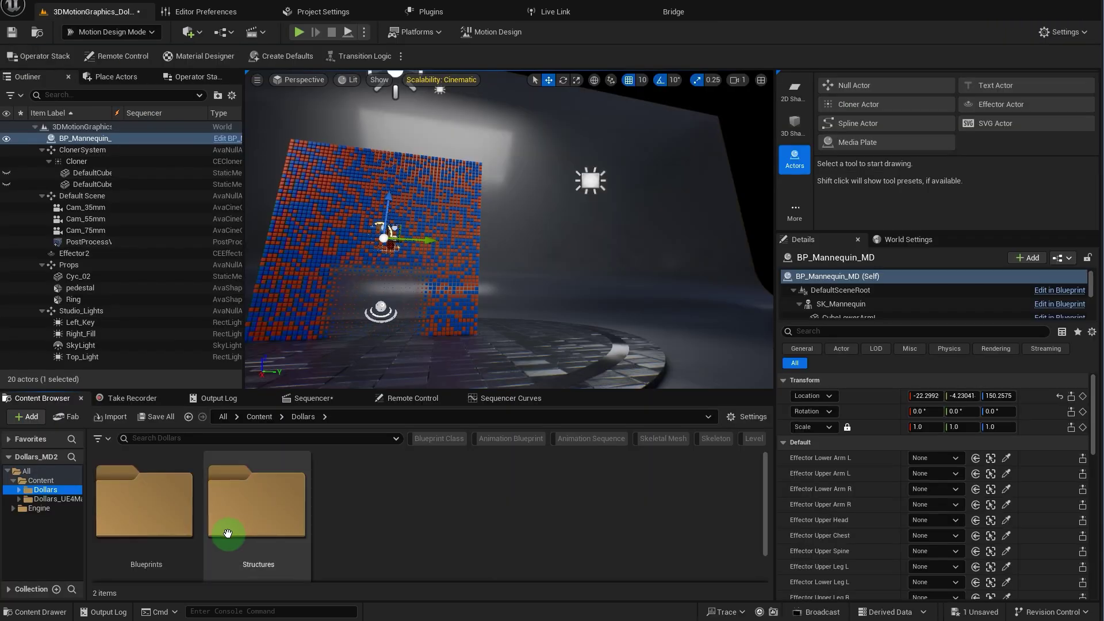
double_click(167, 521)
drag(258, 517, 535, 334)
- Set BP_DollarsReceiver as the mannequin's Dollars Receiver
double_click(99, 150)
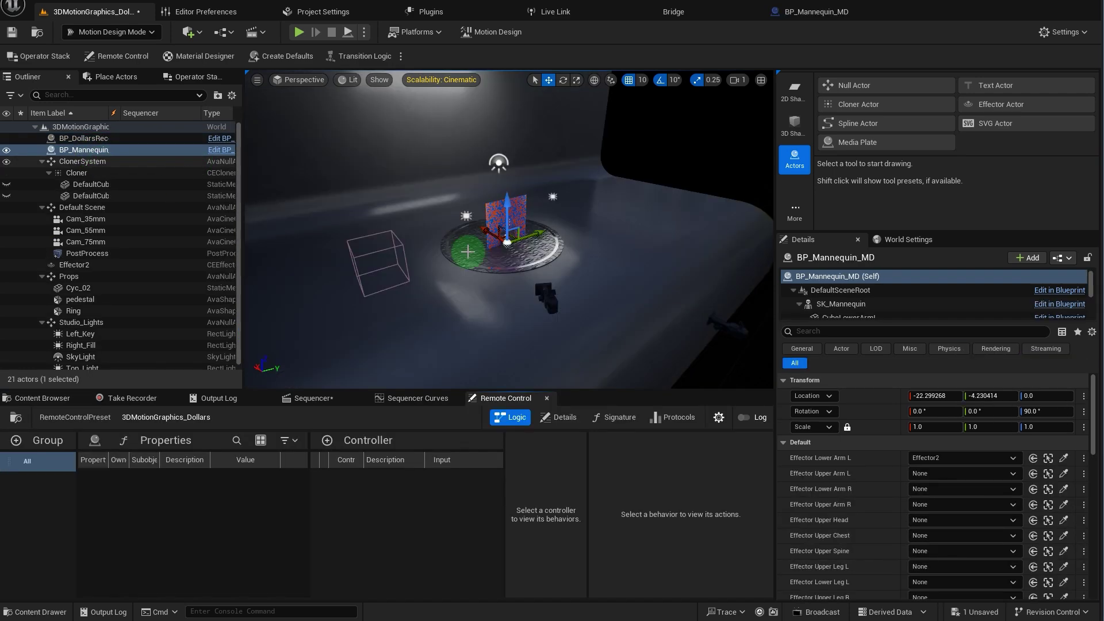
drag(1094, 424, 1087, 449)
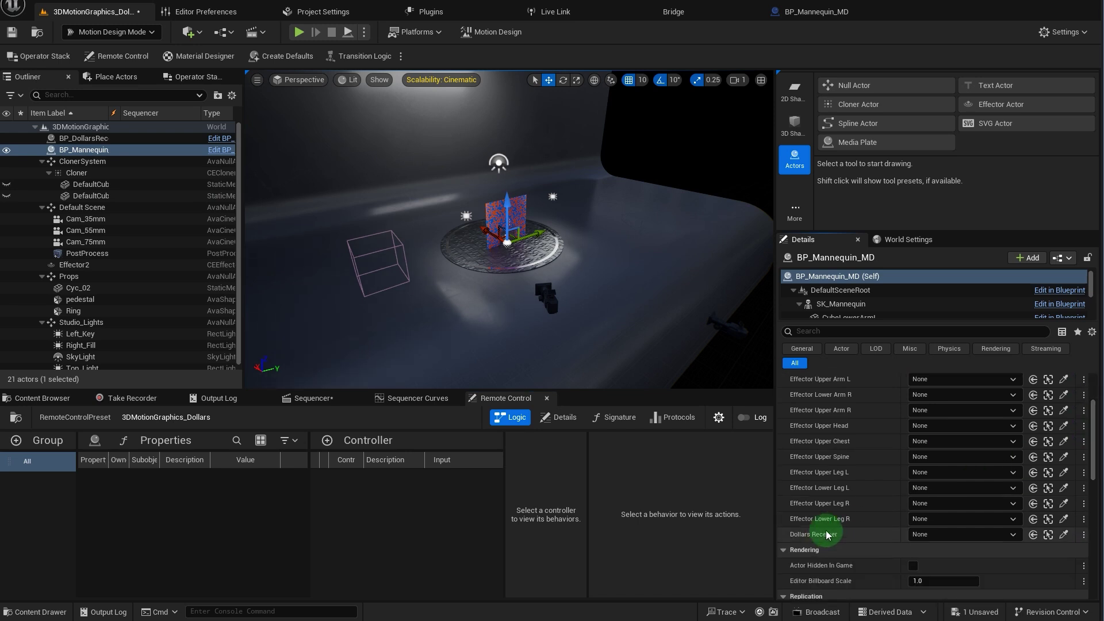
click(973, 534)
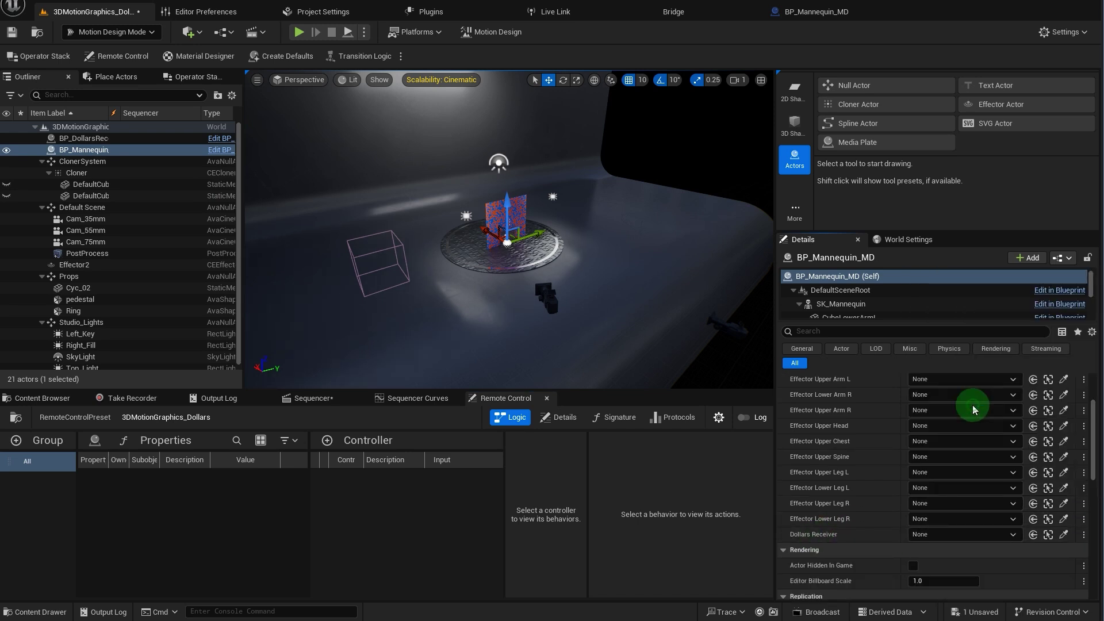
click(974, 401)
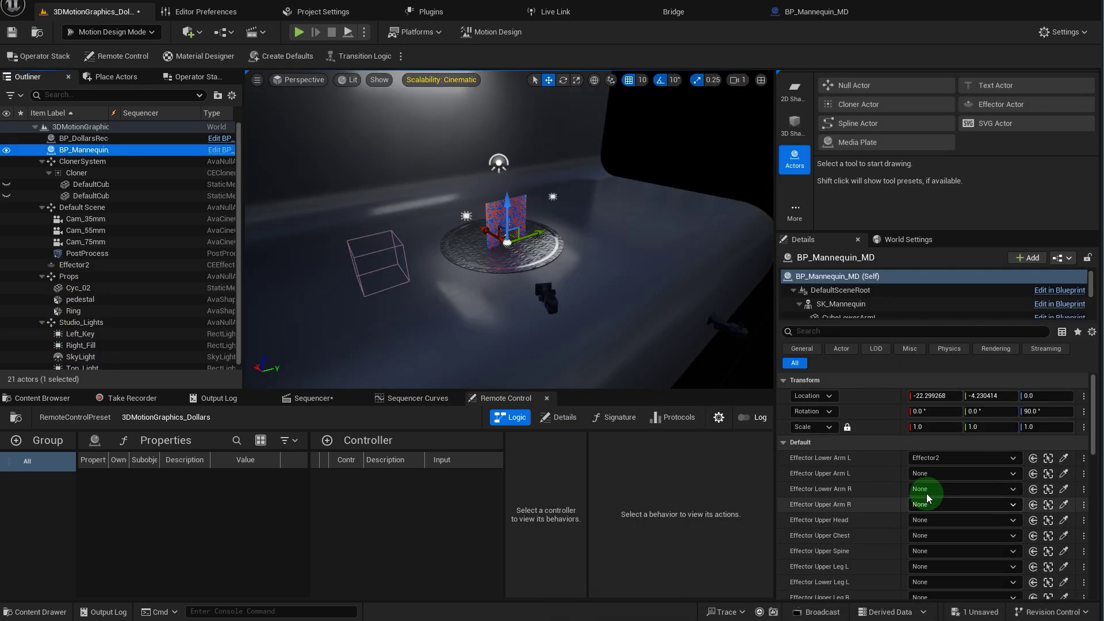
scroll(871, 477, down, 2)
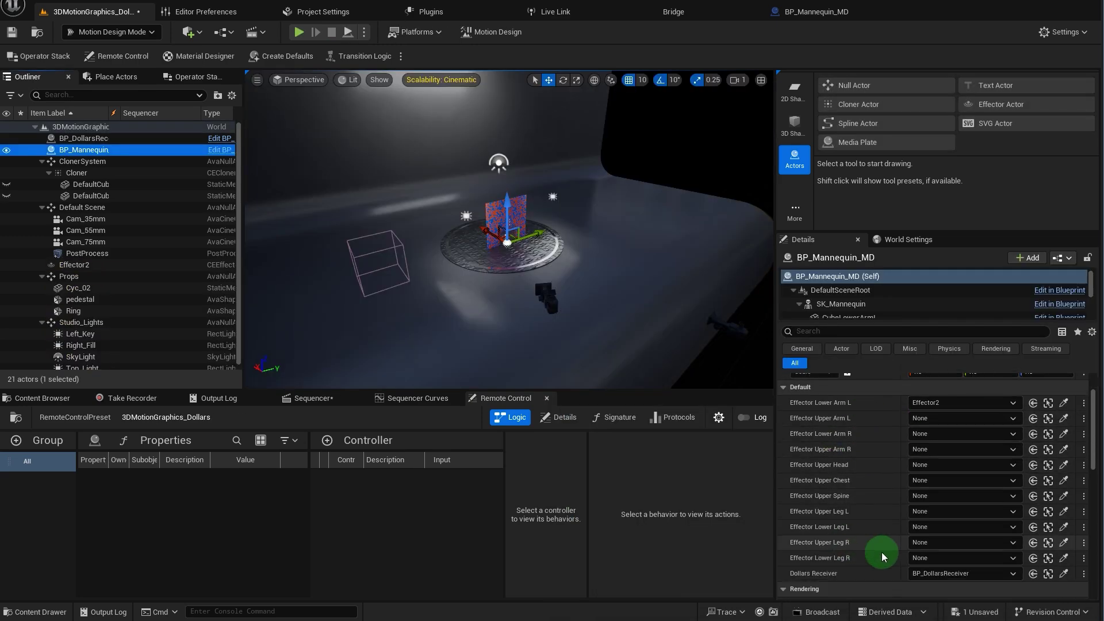
- Duplicate Effector2 up to Effector12, then delete the Cloner's empty Index [1] effector entry
click(93, 264)
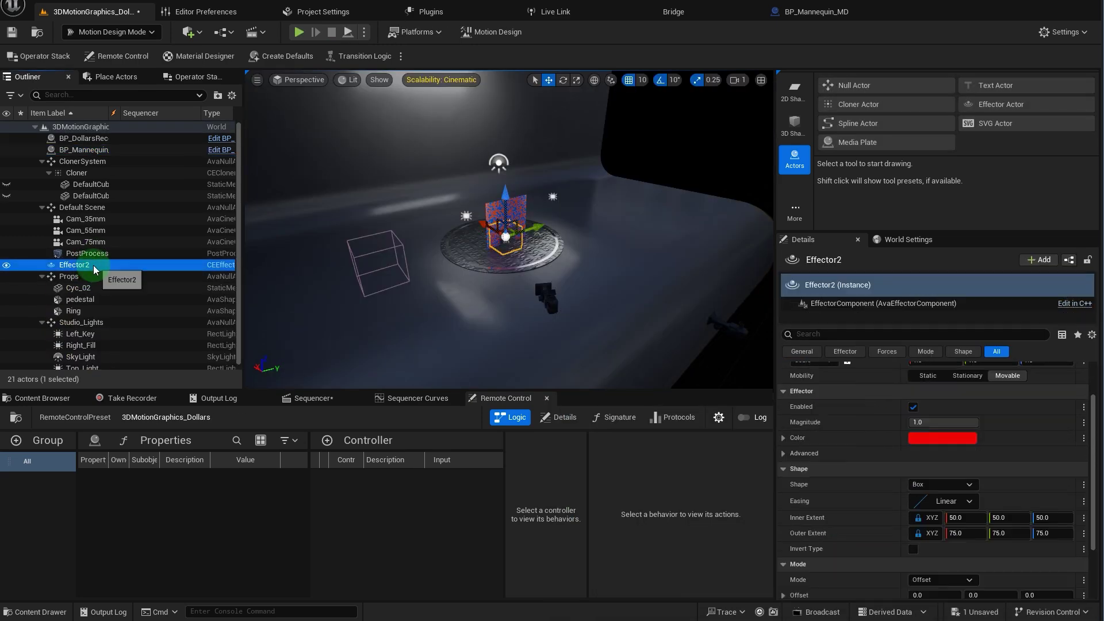
key(ctrl+d)
key(ctrl+d)
key(ctrl+d)
key(ctrl+d)
key(ctrl+d)
key(ctrl+d)
key(ctrl+d)
key(ctrl+d)
key(ctrl+d)
key(ctrl+d)
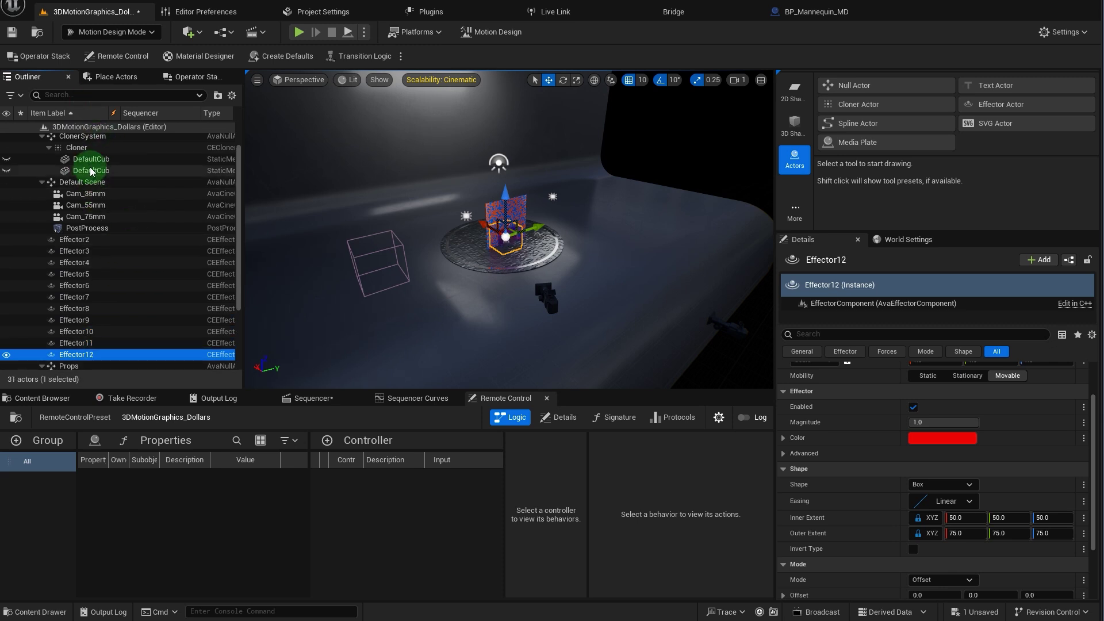
click(81, 147)
scroll(1010, 485, down, 3)
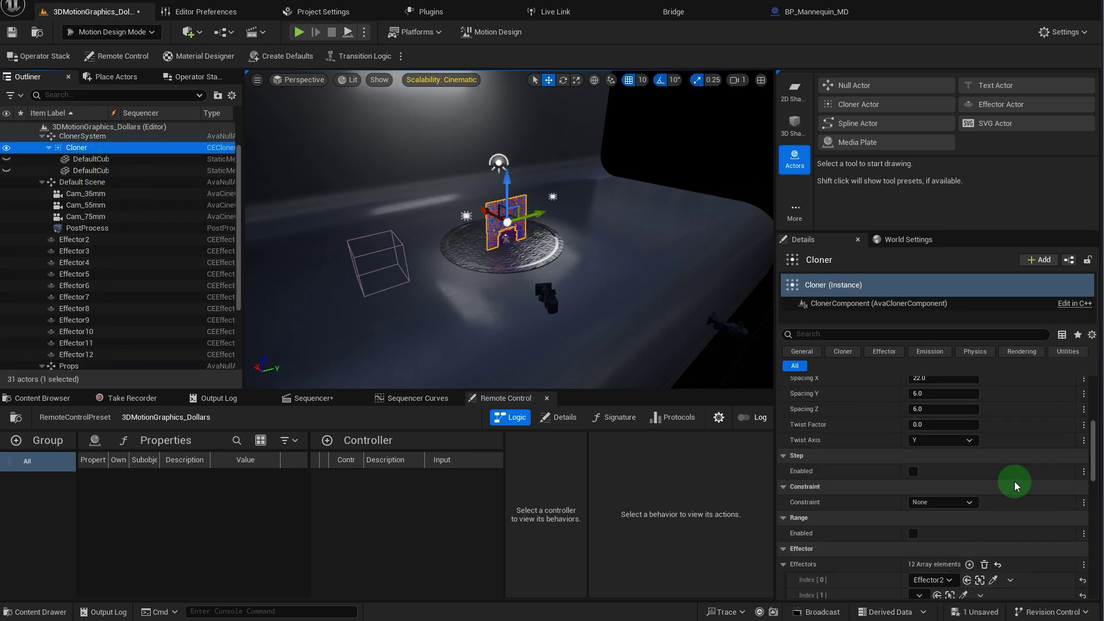
scroll(1010, 485, down, 10)
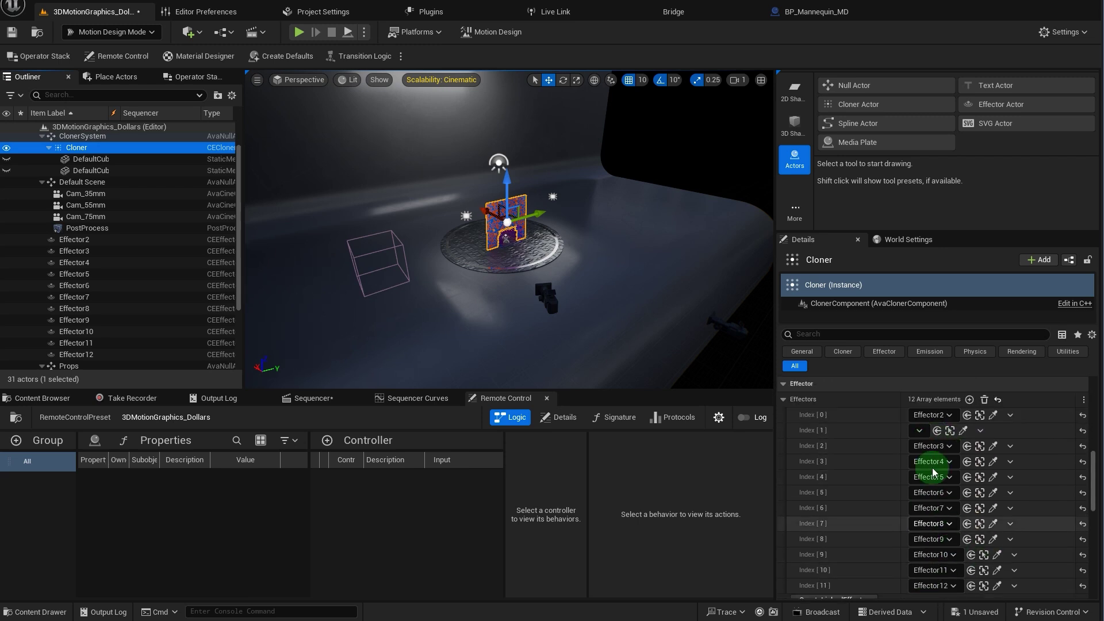
click(981, 431)
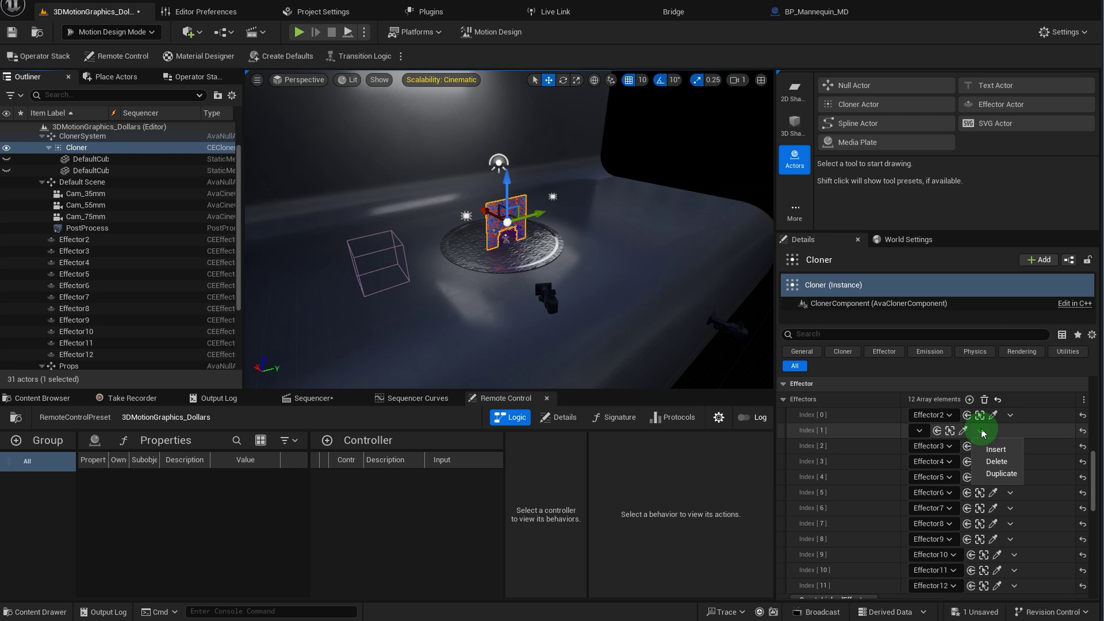
click(996, 461)
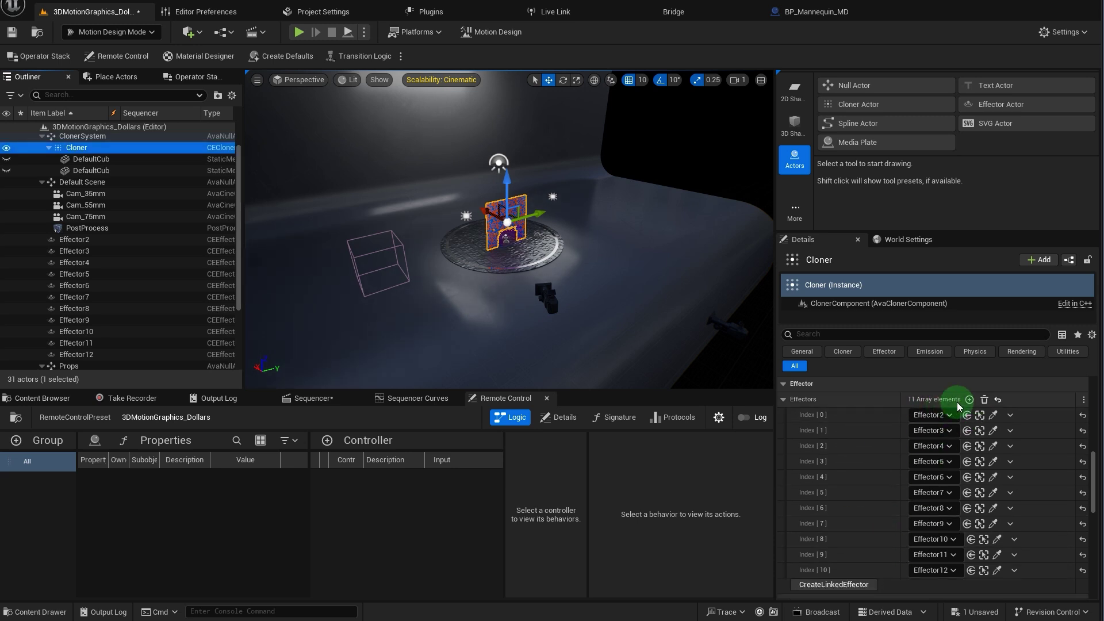
- On BP_Mannequin, assign Effector3 to Upper Arm L and Effector4 to Lower Arm R
scroll(122, 208, up, 1)
click(85, 149)
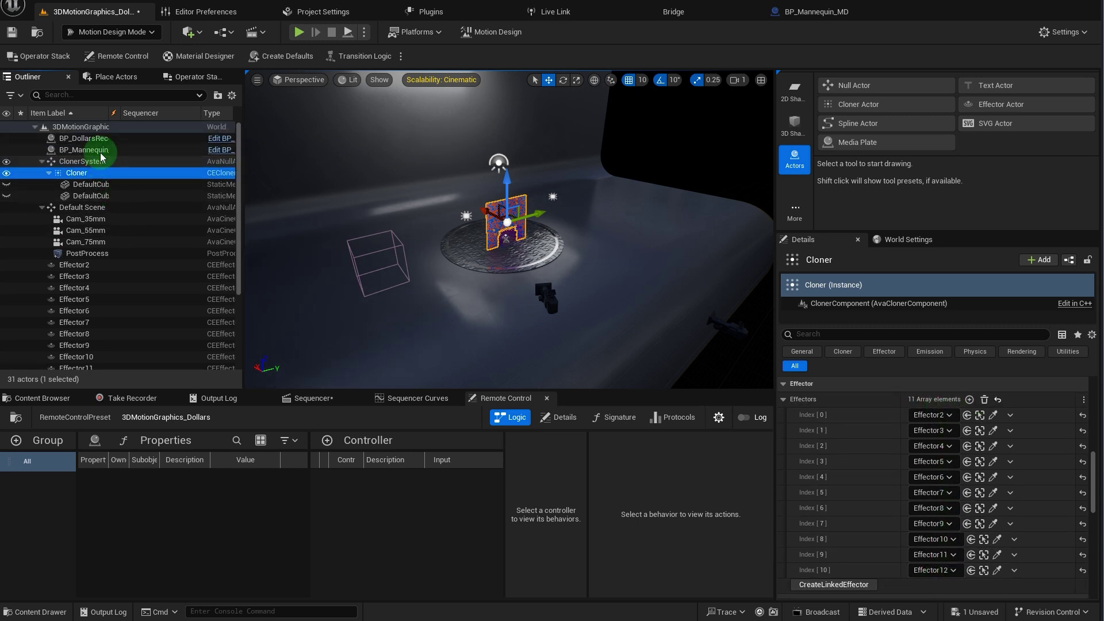
click(963, 419)
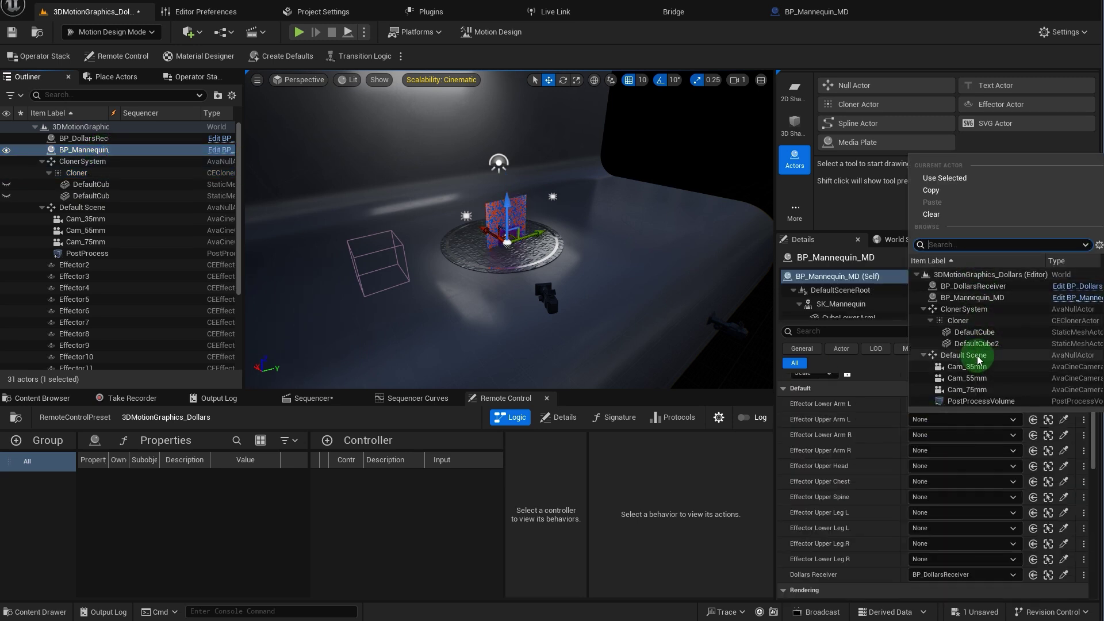
scroll(977, 358, down, 2)
click(974, 384)
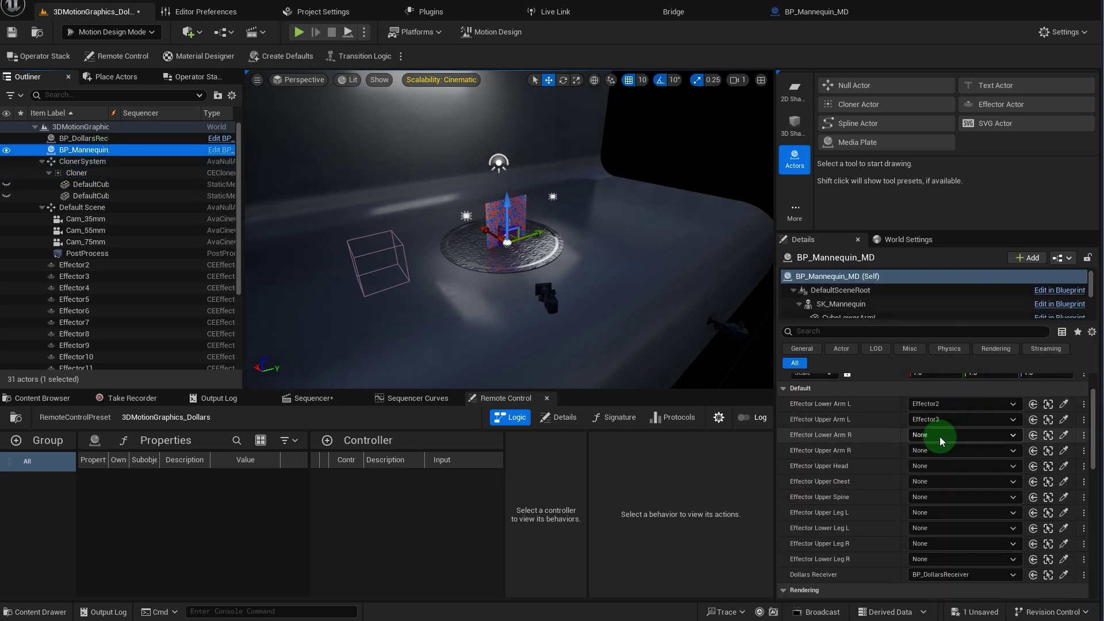
click(940, 436)
text(4)
click(966, 315)
- Assign Effector5 to Upper Arm R, Effector6 to Upper Chest and Effector8 to Upper Spine
click(934, 450)
text(5)
click(959, 317)
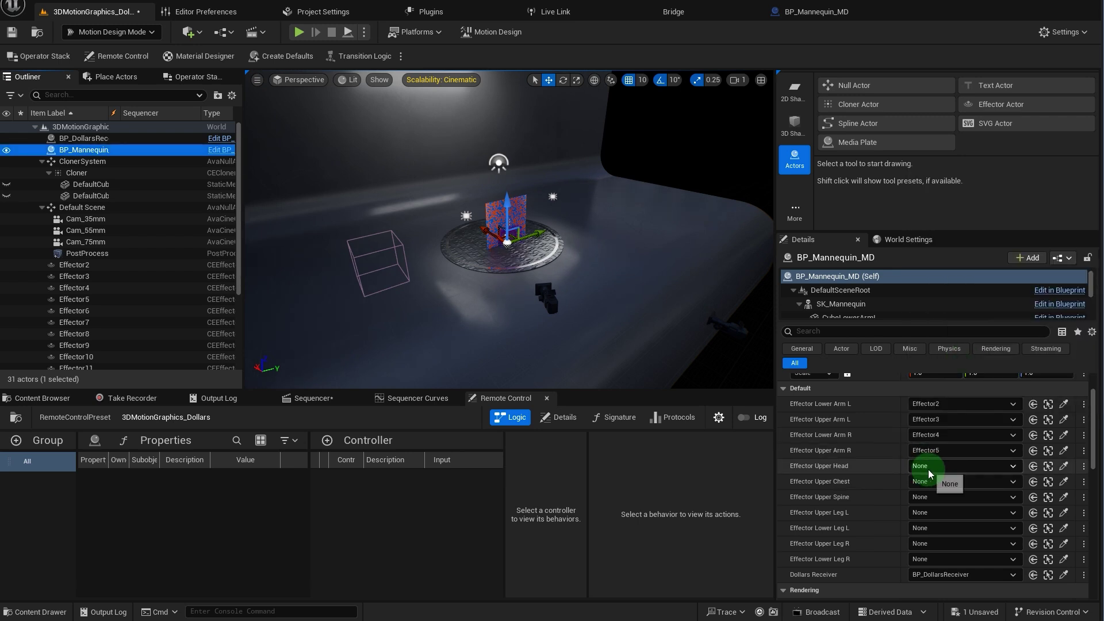
click(923, 466)
click(960, 332)
click(924, 481)
text(6)
click(968, 351)
click(959, 496)
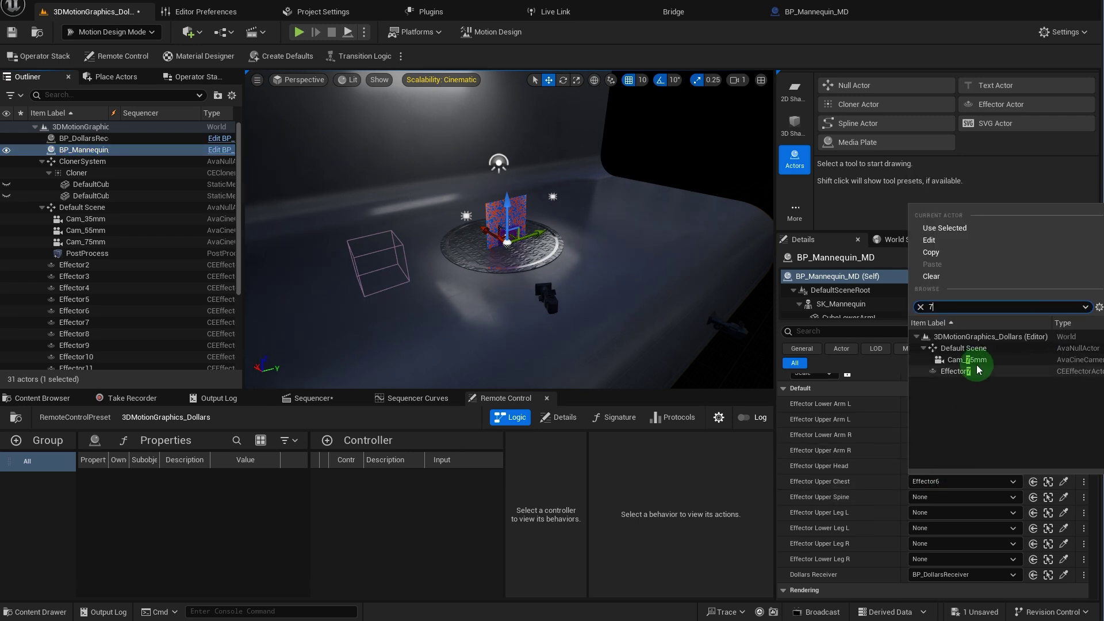
text(8)
click(968, 364)
- Assign Effector9 and Effector10 to Upper Leg L and Lower Leg L, fill Lower Leg R, then play the level
click(960, 512)
text(9)
click(971, 365)
click(938, 528)
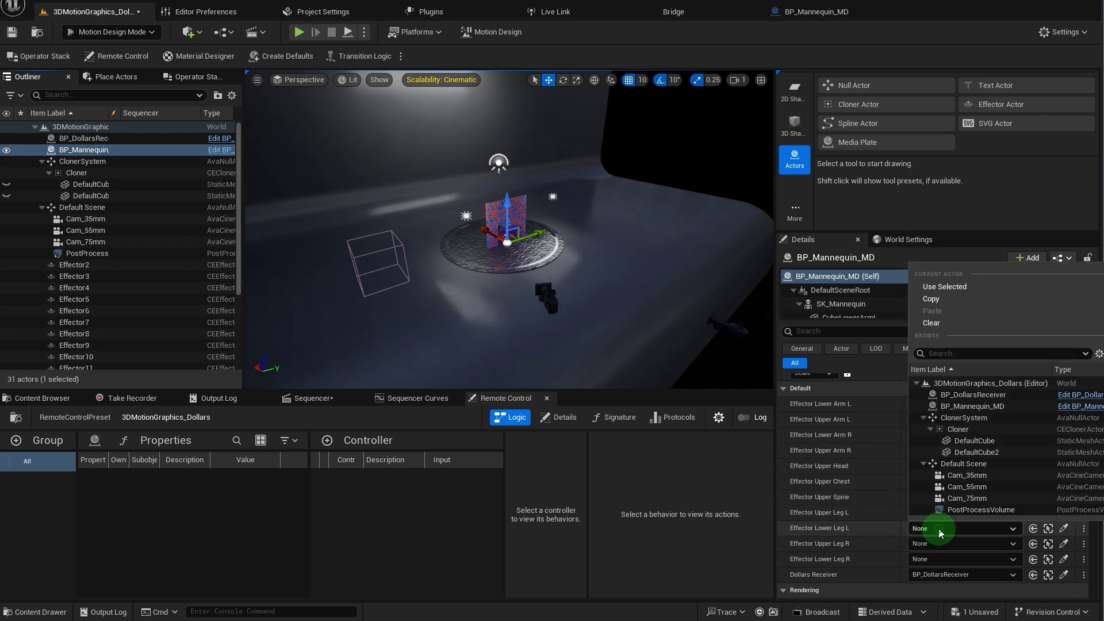
text(10)
key(Return)
click(931, 554)
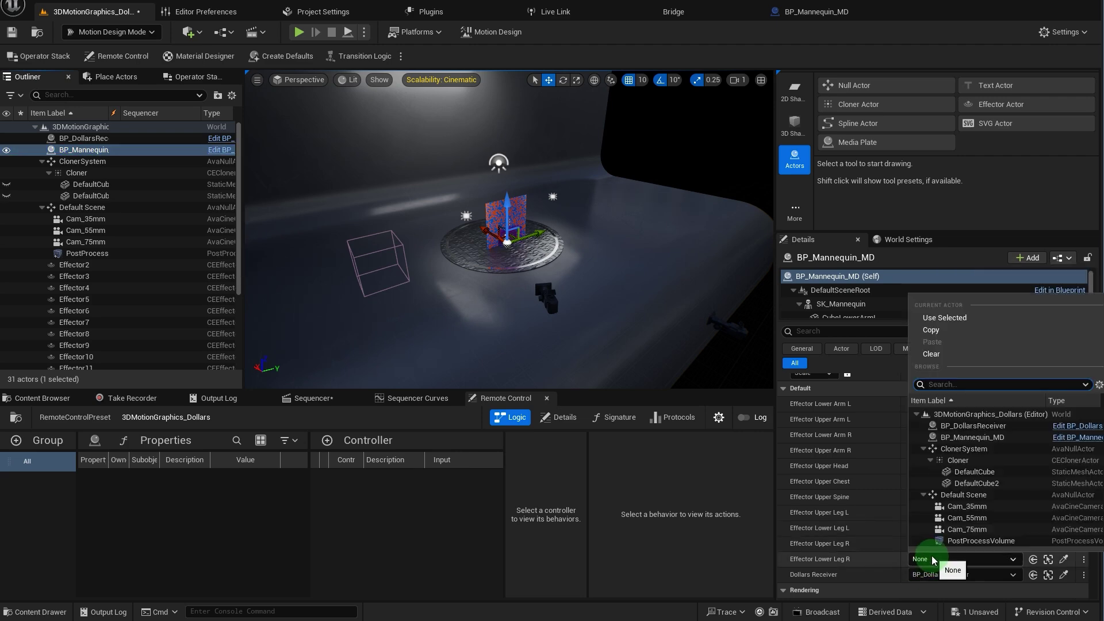
click(919, 477)
key(alt+p)
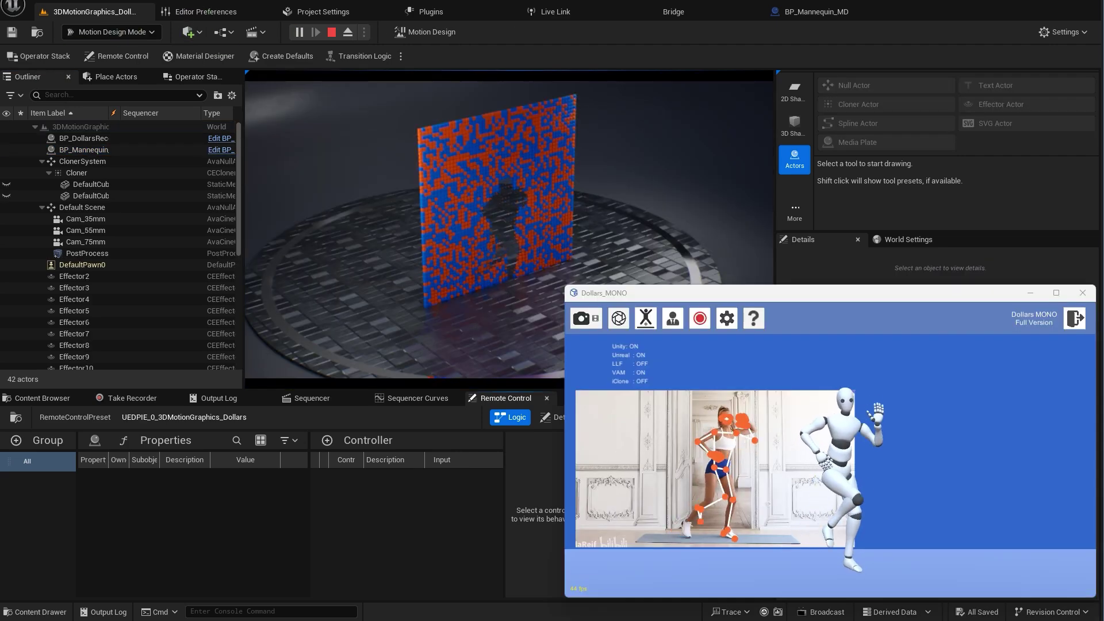